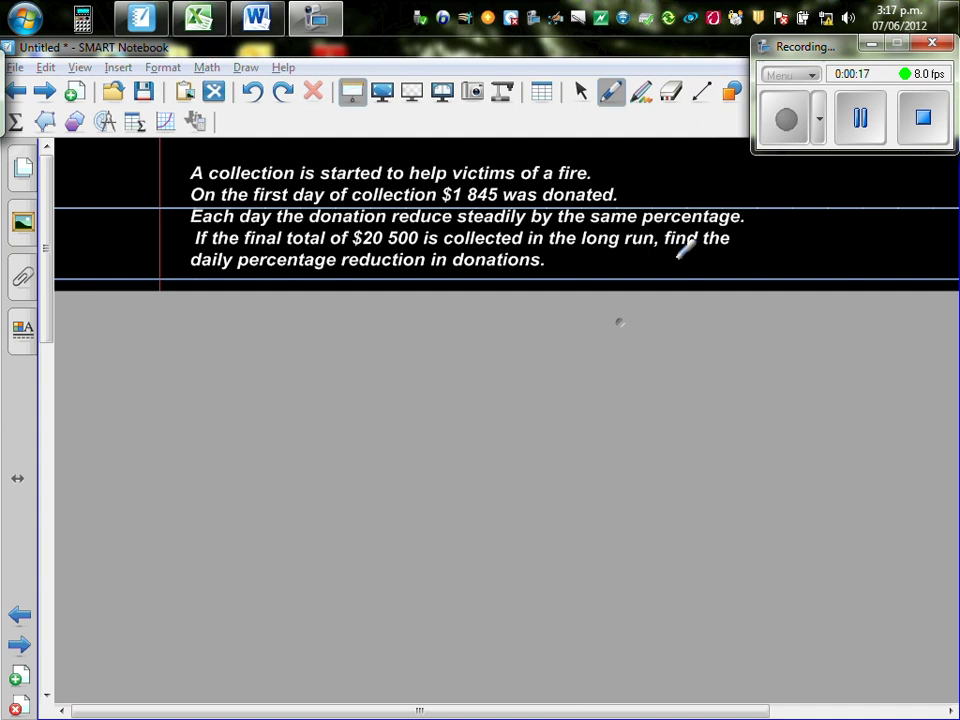
Underline "same percentage", "20 500", "long run" and the key words of "percentage reduction in donations" in green in the problem text
drag(596, 232, 731, 238)
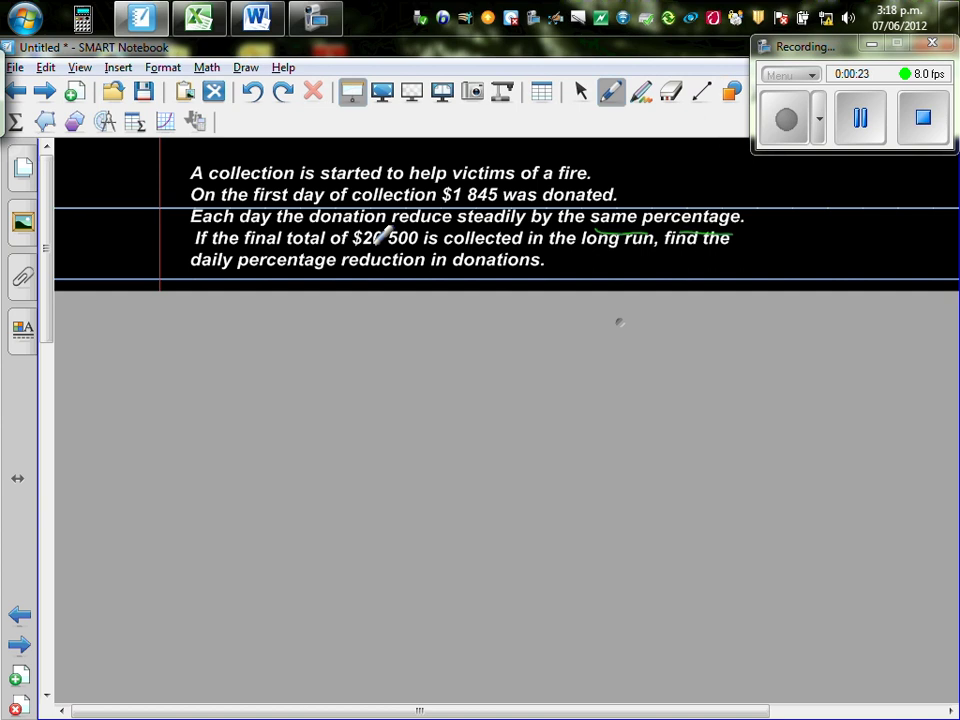
drag(368, 245, 412, 245)
drag(588, 244, 632, 244)
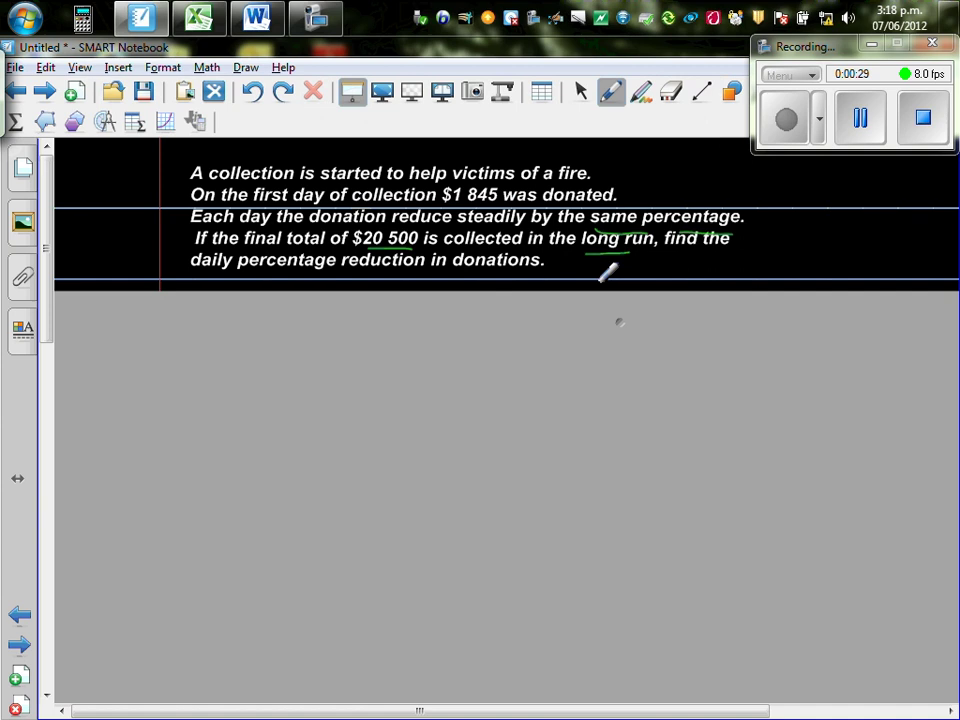
drag(722, 247, 733, 246)
drag(257, 270, 266, 274)
drag(356, 276, 382, 275)
drag(484, 273, 499, 273)
Lower the screen shade to uncover the given values, underline "1 845" in the problem and box "a = 1845" in green
drag(625, 333, 619, 404)
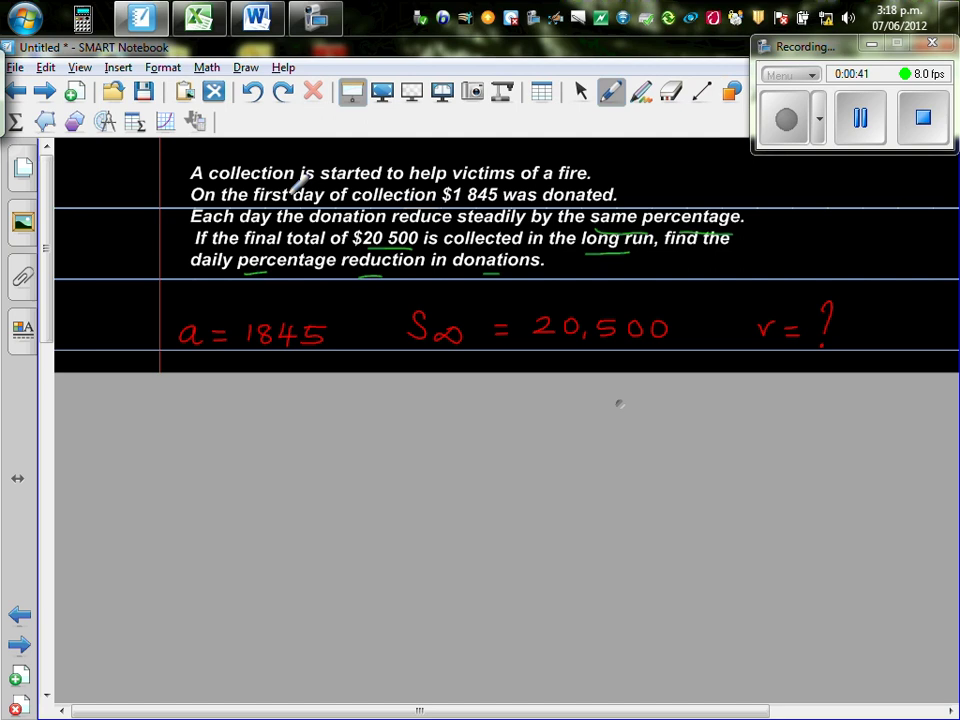
drag(462, 198, 500, 203)
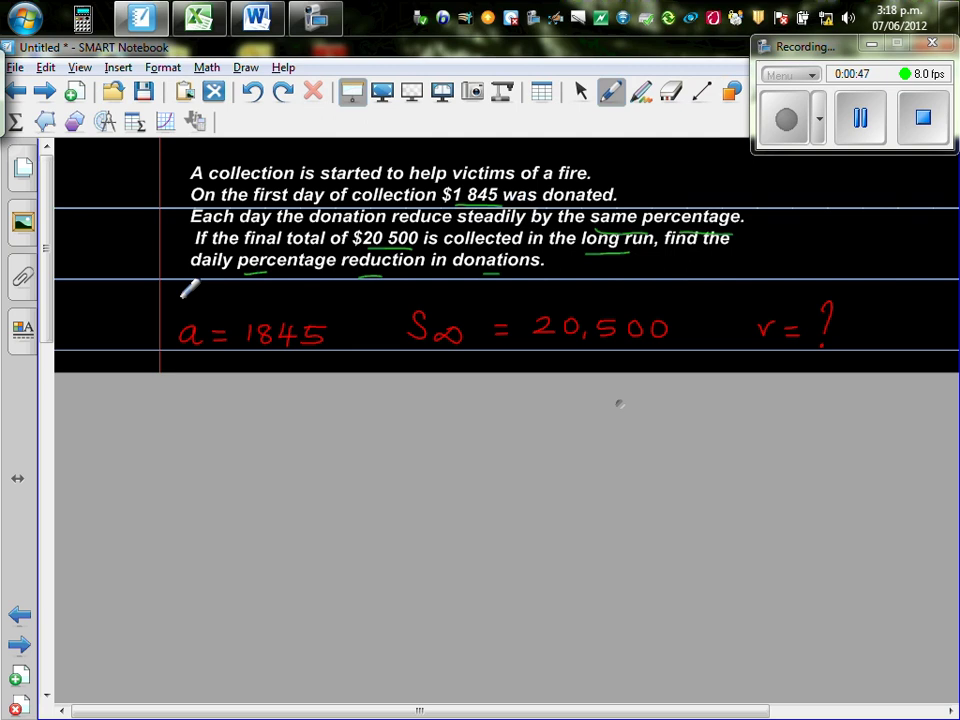
mouse_move(181, 298)
mouse_down()
mouse_move(178, 355)
mouse_move(335, 351)
mouse_move(340, 295)
mouse_move(187, 288)
mouse_up()
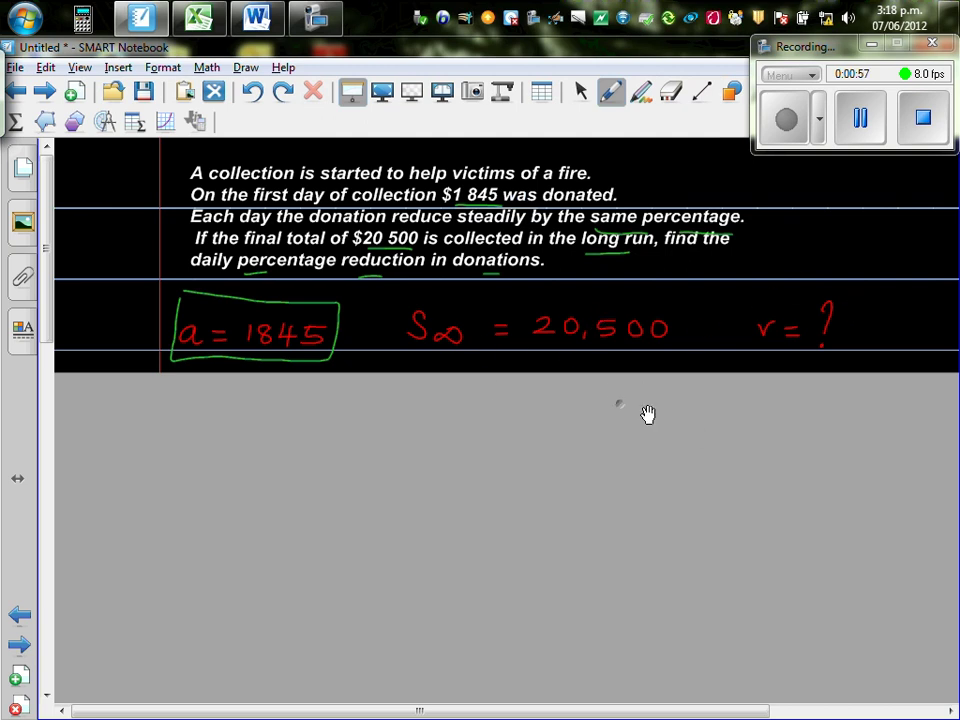
Lower the screen shade to uncover the sum-to-infinity formula and the worked example down to its ×0.9 arrows
drag(624, 411, 607, 535)
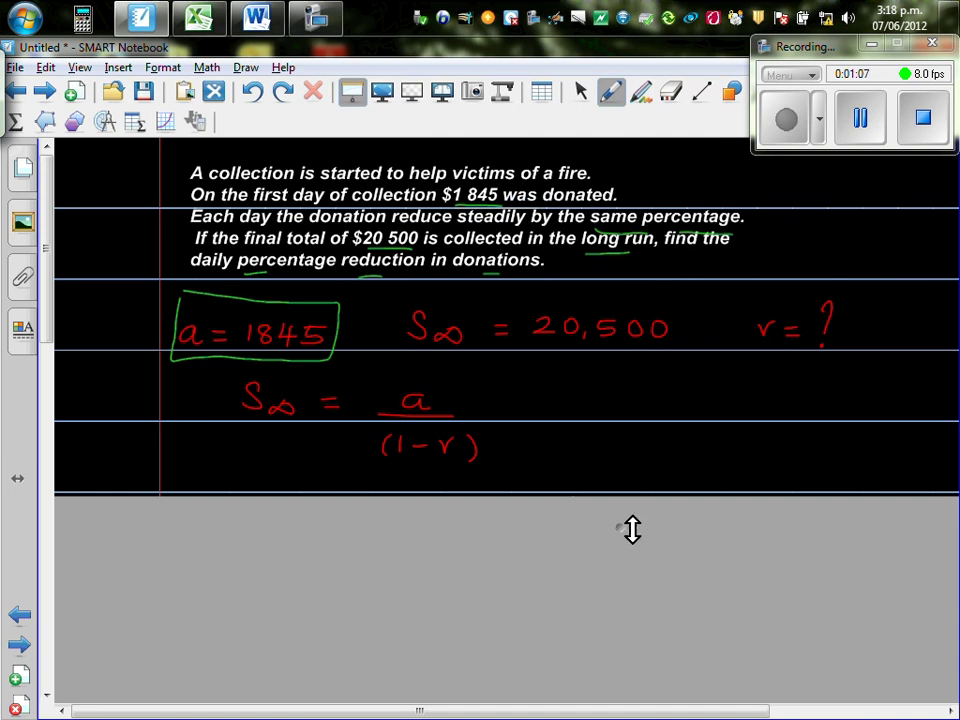
drag(632, 529, 615, 649)
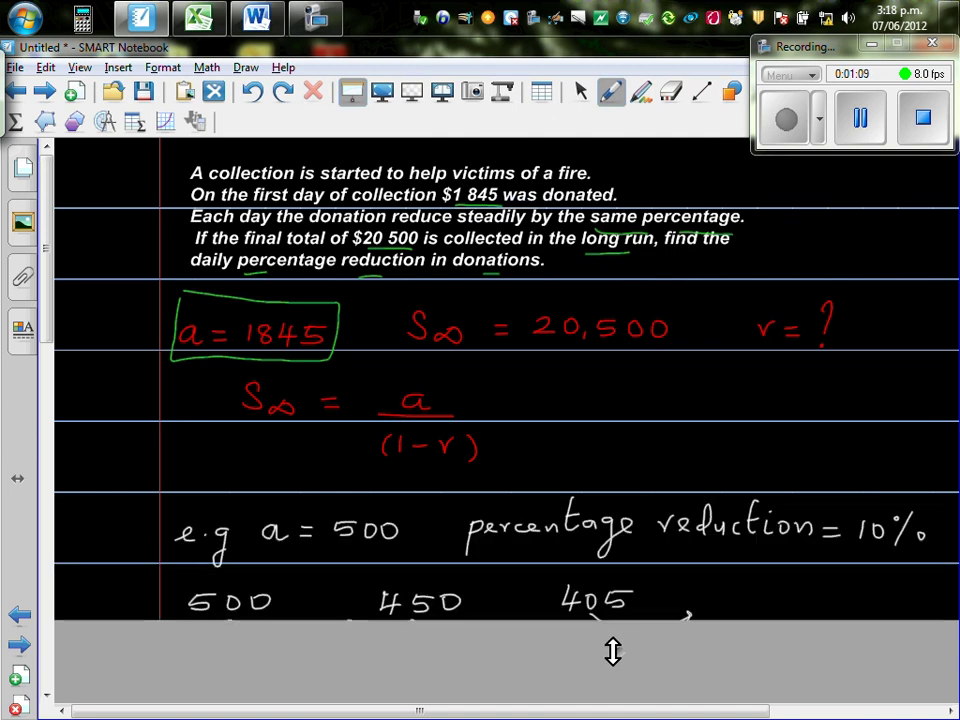
drag(50, 258, 77, 287)
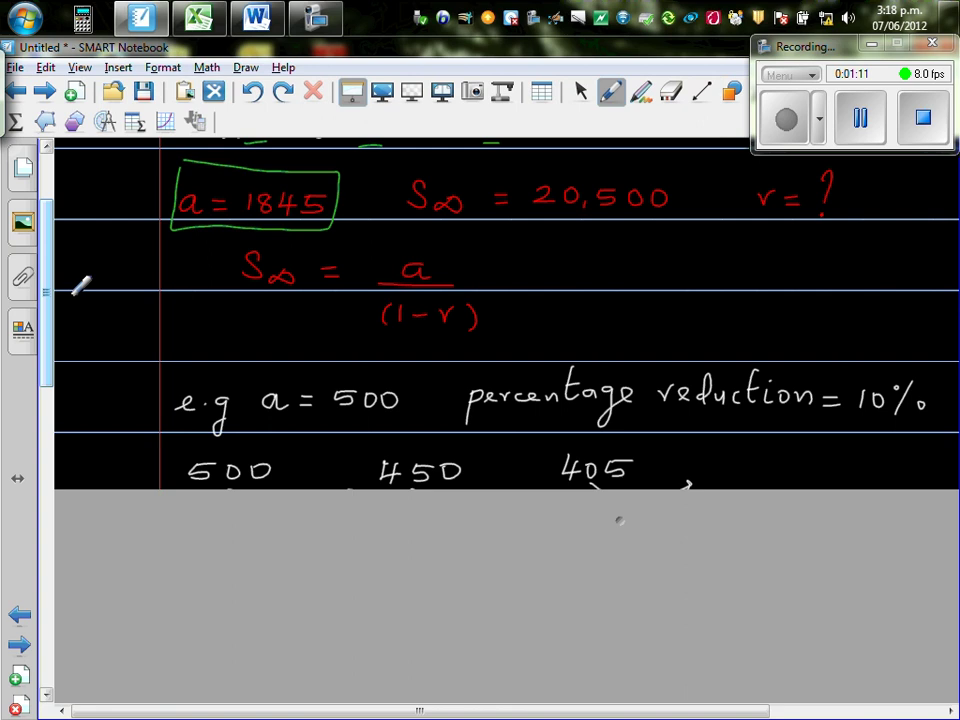
drag(618, 514, 617, 579)
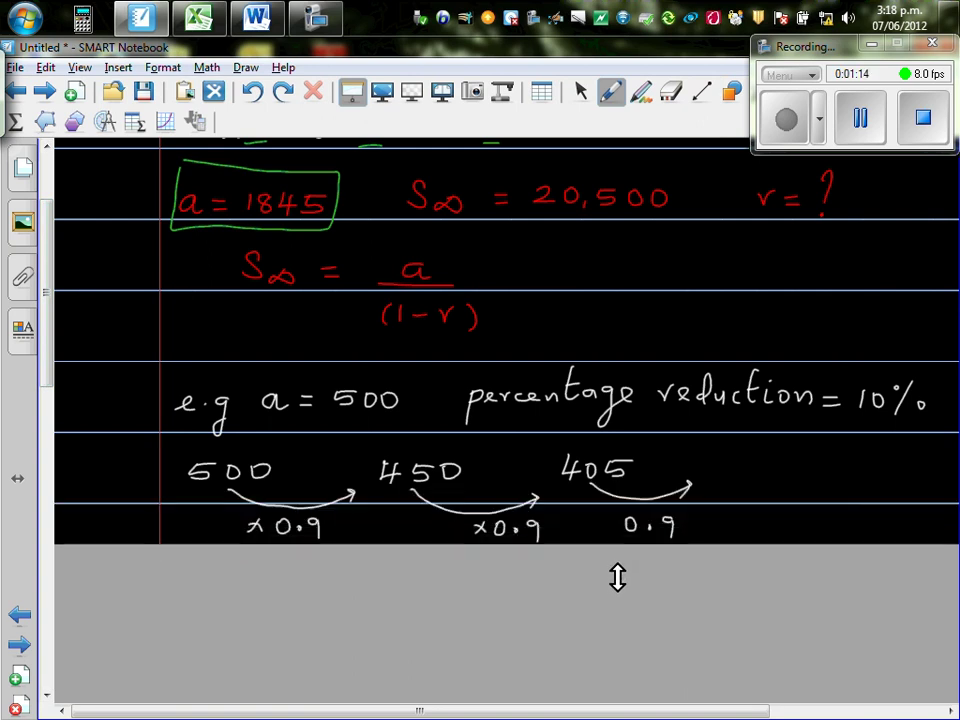
Underline the example's starting value 500 and its 10% reduction in green
mouse_move(47, 285)
mouse_down()
mouse_move(47, 253)
mouse_move(47, 280)
mouse_up()
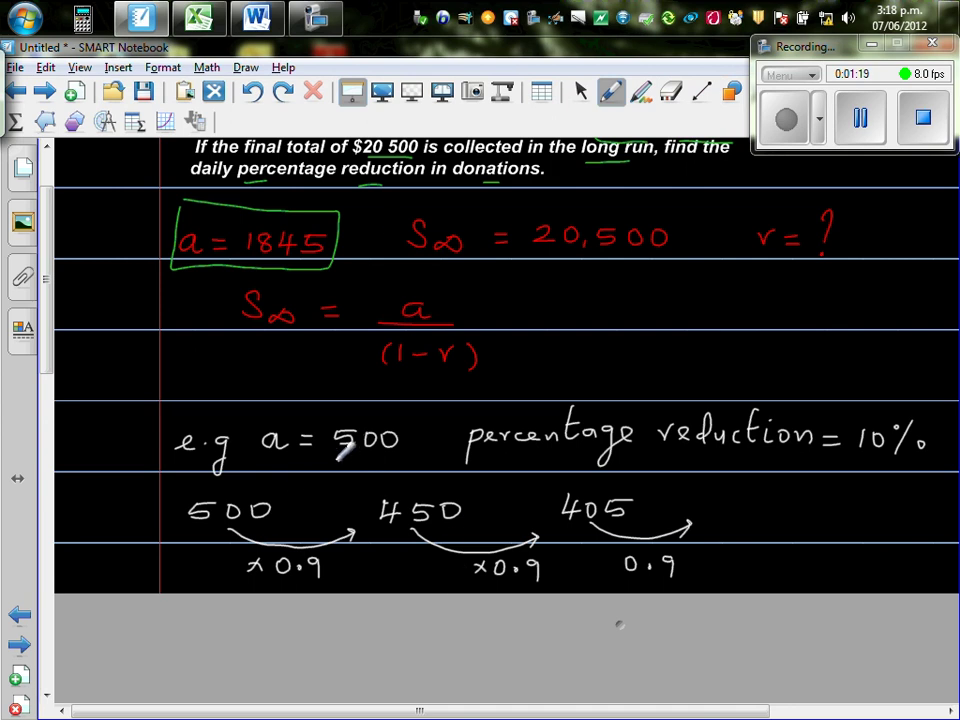
drag(337, 462, 392, 463)
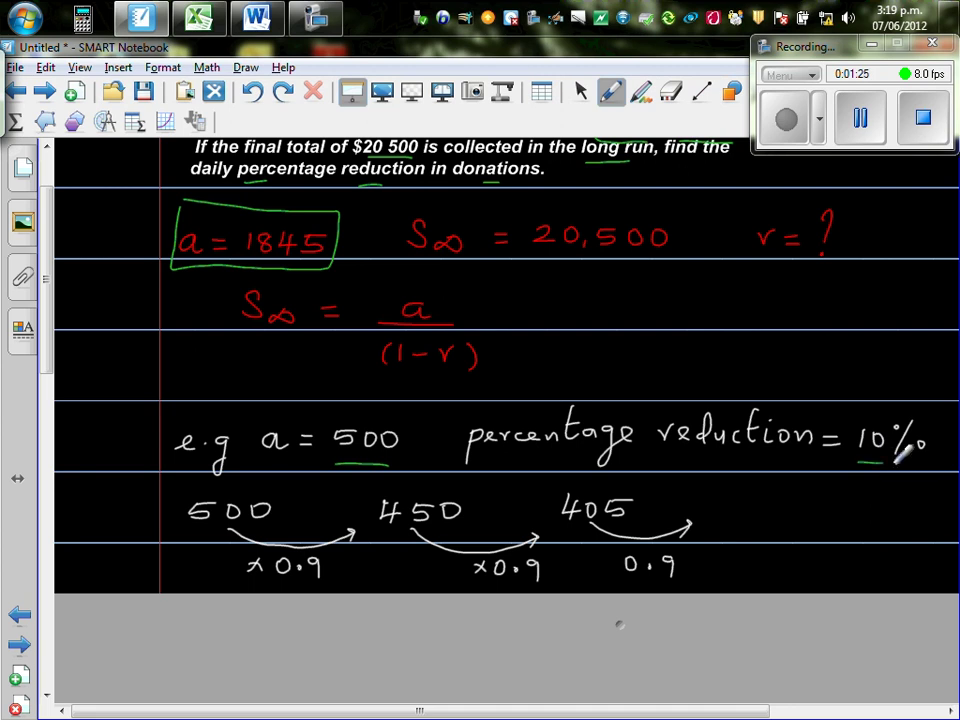
drag(859, 466, 902, 466)
Switch to the Casio fx-9960G calculator and compute 500×.9
click(83, 18)
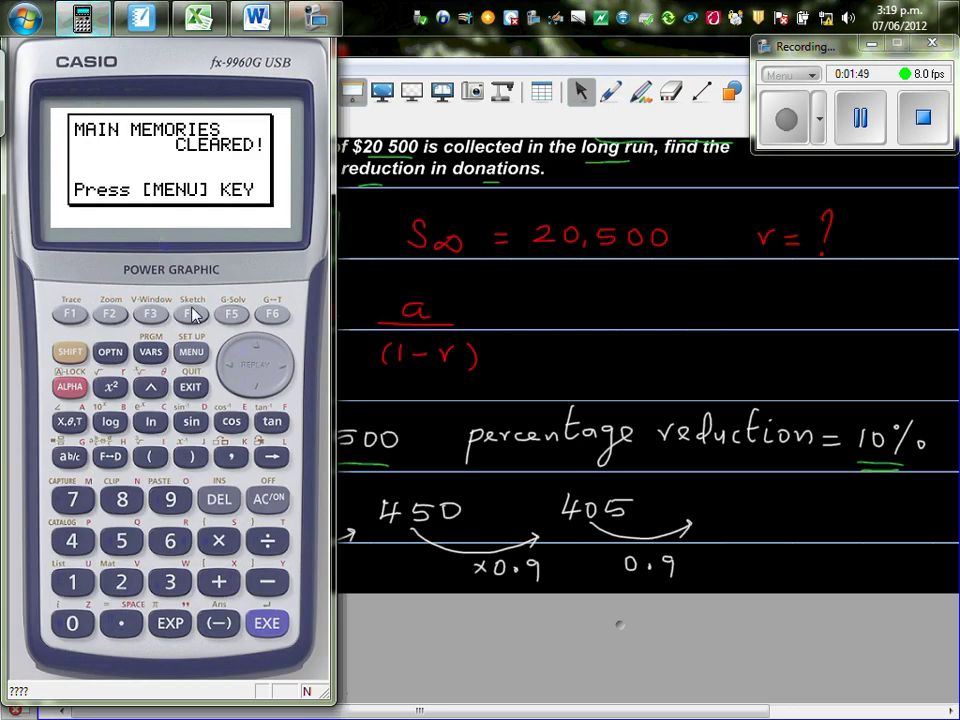
click(191, 356)
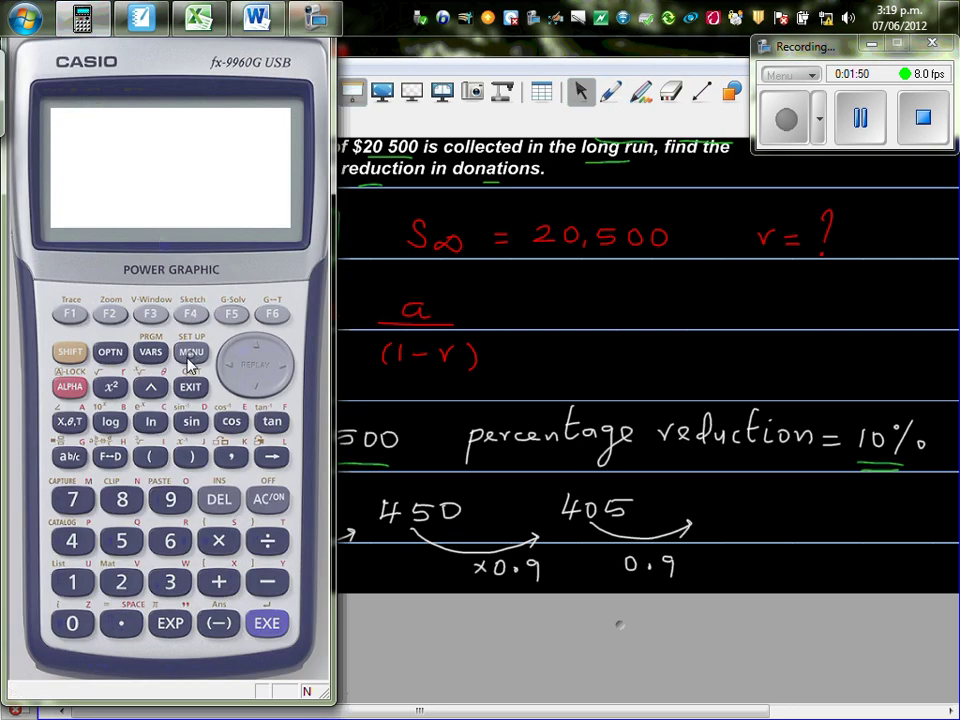
click(75, 586)
click(121, 543)
click(74, 624)
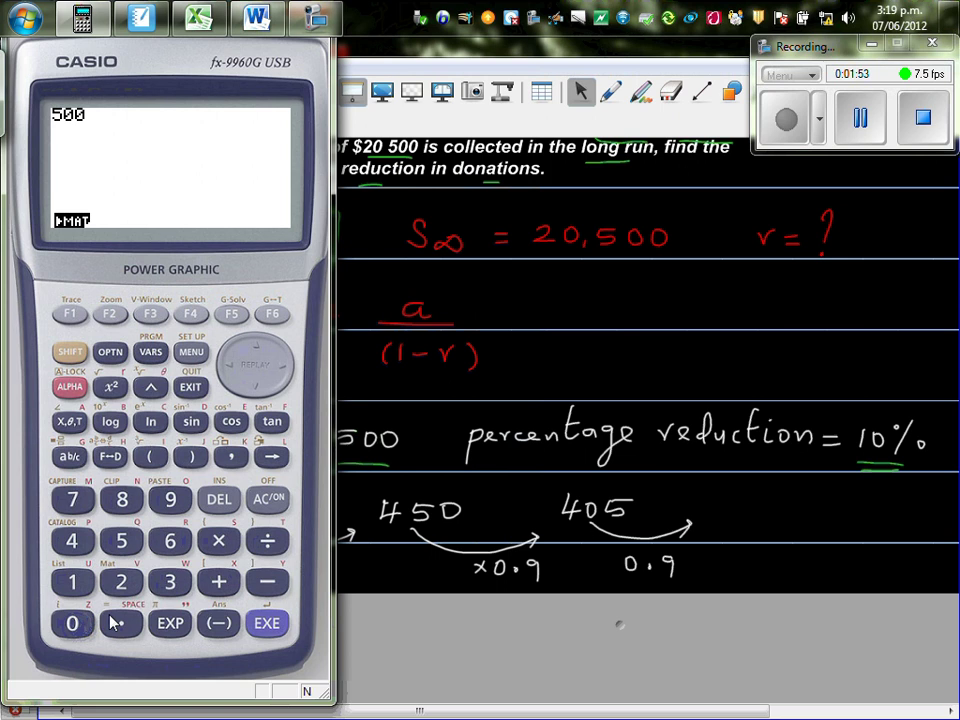
click(219, 540)
click(252, 630)
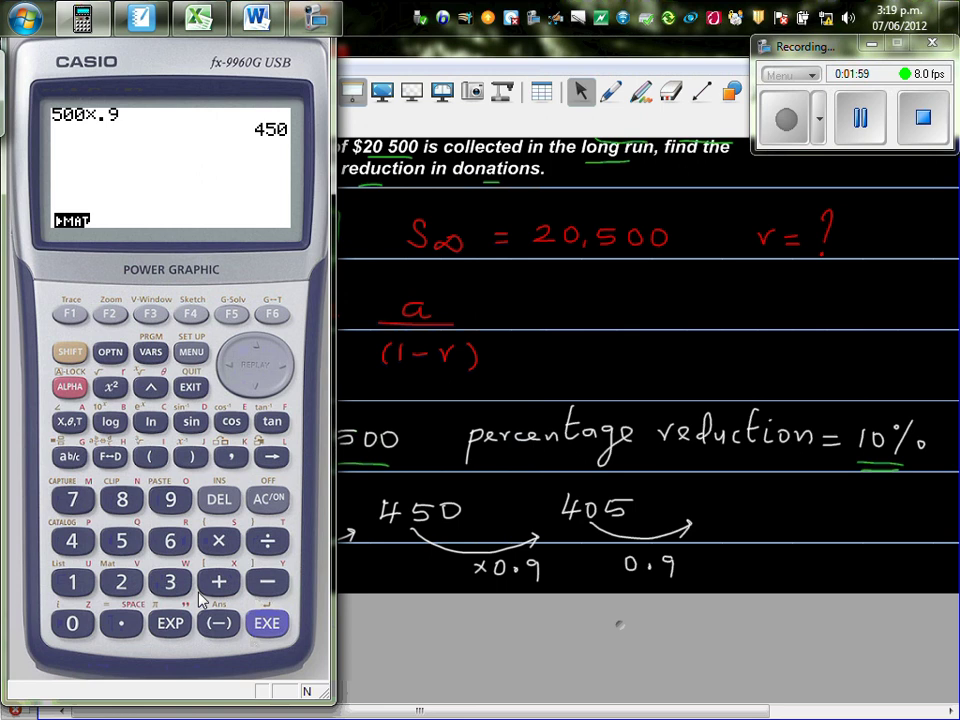
Enter a multiplication of the calculator's previous answer by .9
click(214, 546)
click(122, 624)
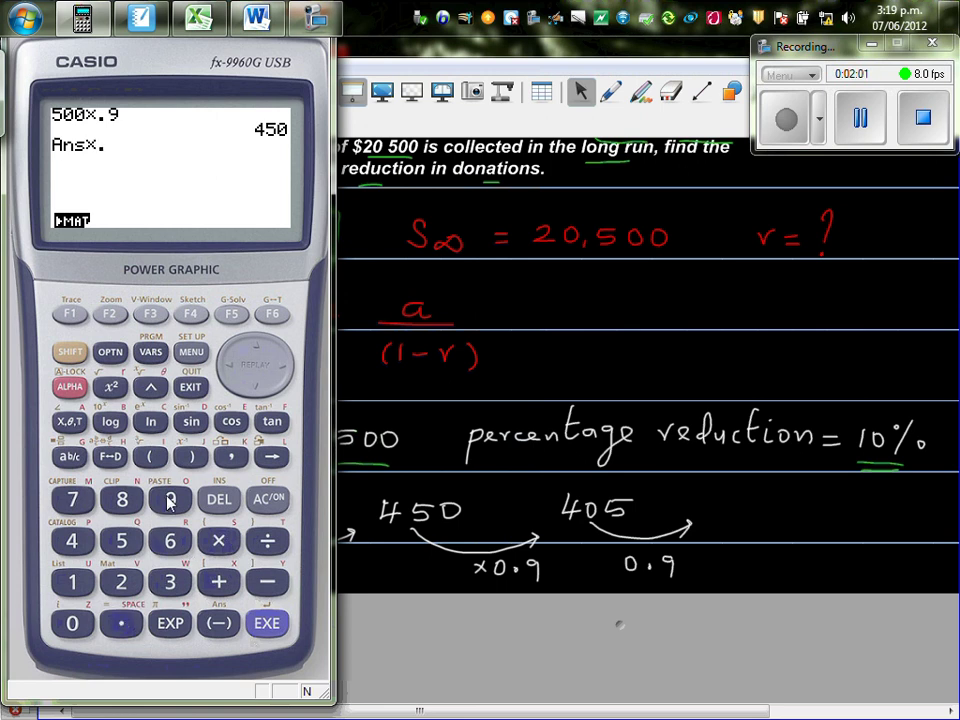
click(170, 499)
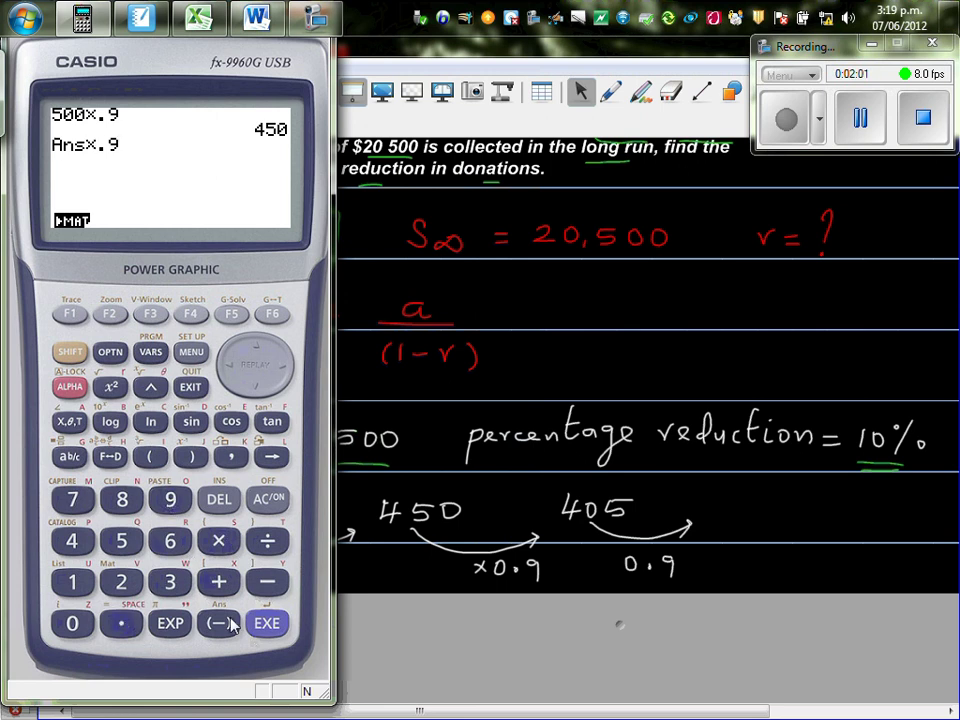
Return to SMART Notebook and, with the orange pen, add commas after 500, 450 and 405, followed by continuation dots
click(525, 407)
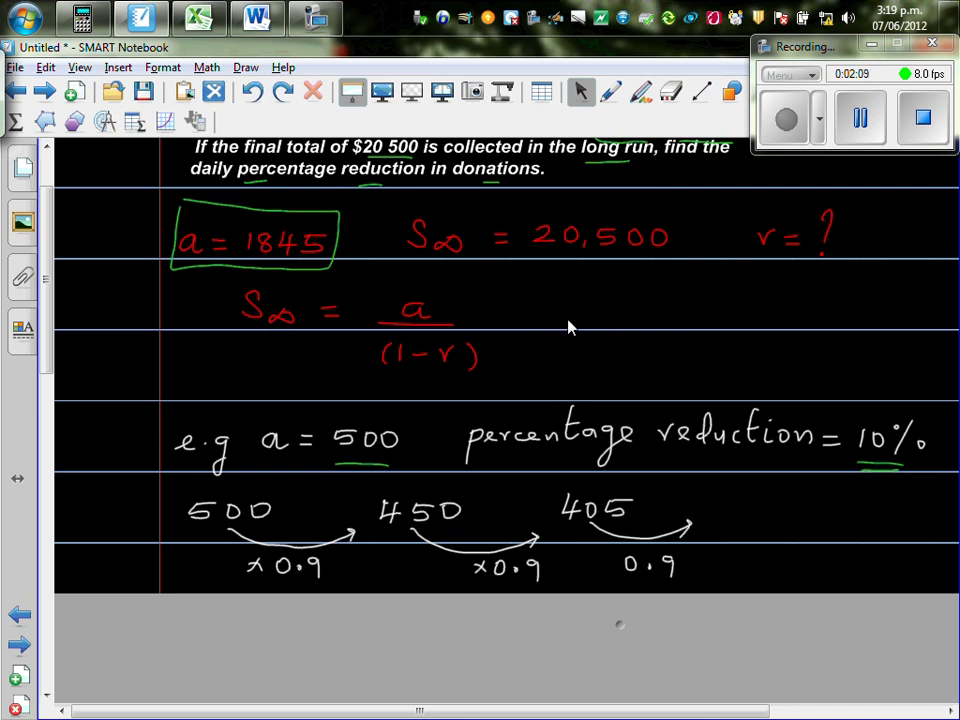
click(610, 92)
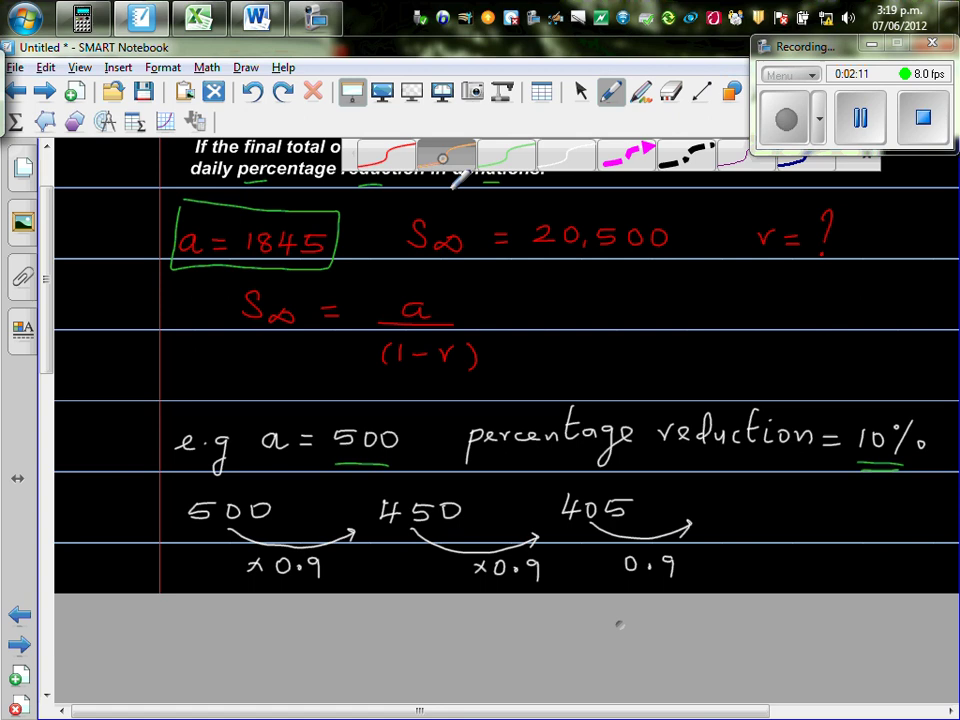
drag(290, 514, 286, 530)
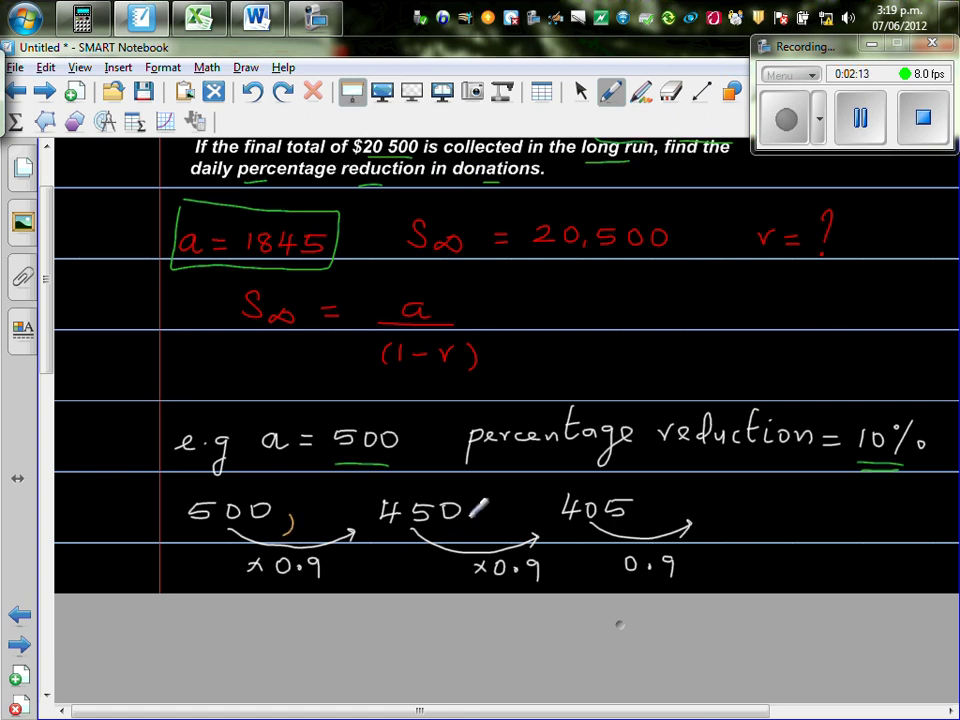
drag(471, 512, 466, 526)
drag(648, 516, 645, 526)
click(683, 514)
click(709, 515)
click(733, 515)
click(756, 515)
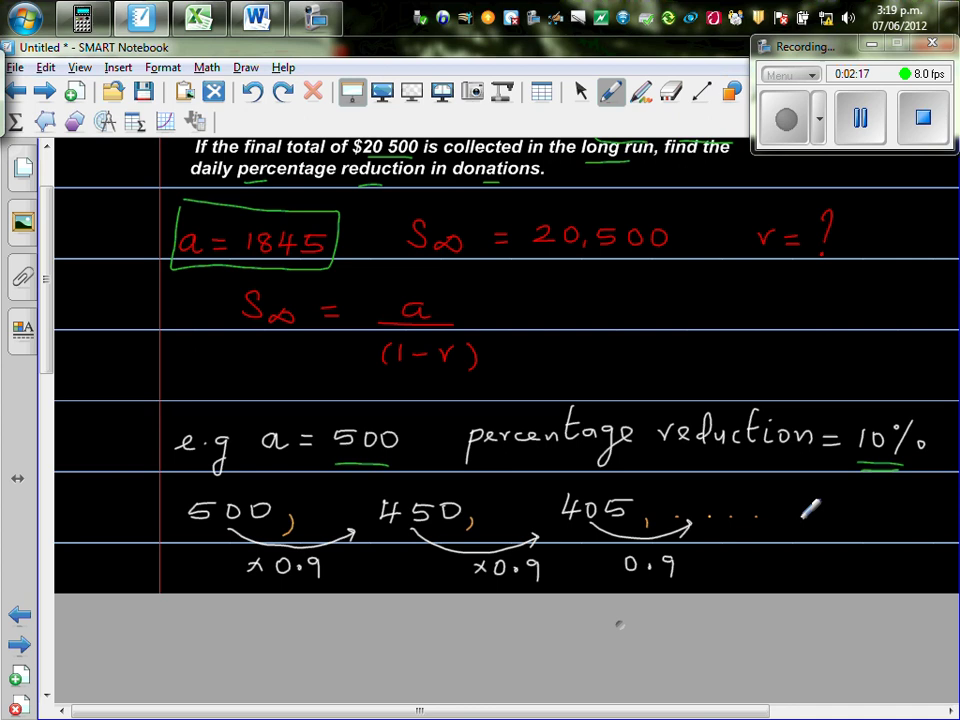
click(802, 517)
Lower the screen shade to uncover the example's S∞ calculation and tick its 5000 result in orange
drag(47, 300, 48, 328)
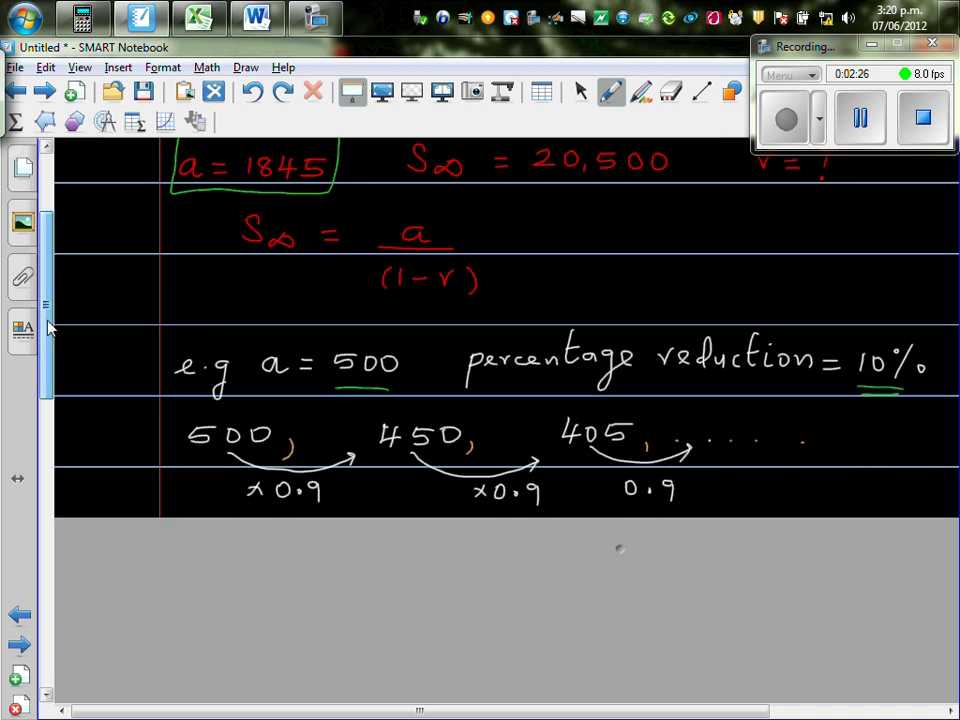
drag(620, 548, 619, 651)
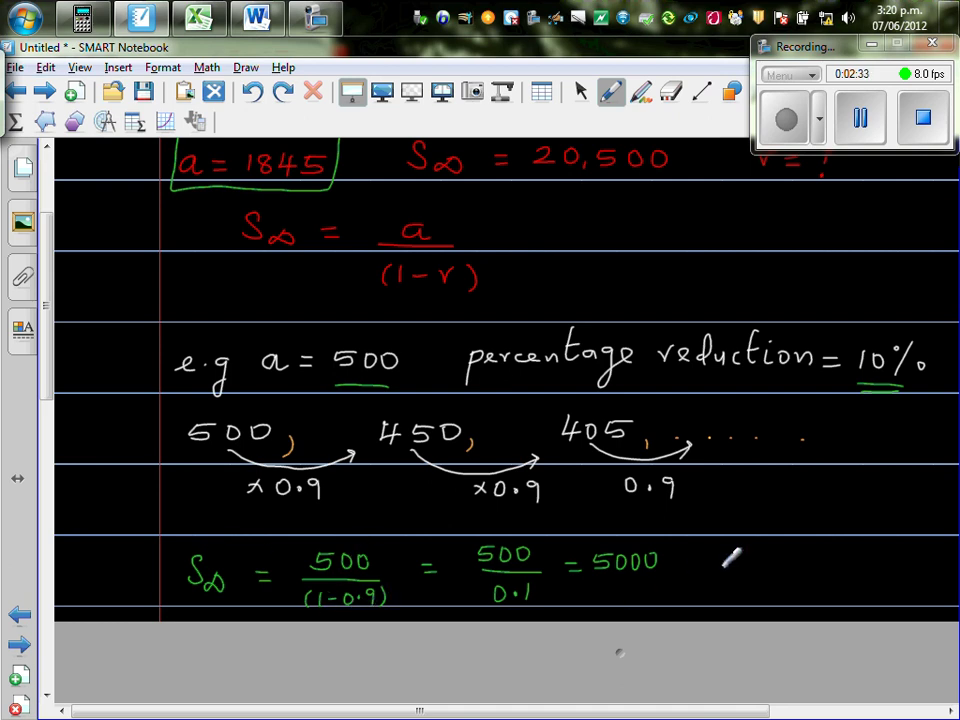
drag(670, 563, 688, 558)
Handwrite "500+450+405 .... = 5000" in orange beside the example and double-underline 5000
mouse_move(737, 489)
mouse_down()
mouse_move(744, 501)
mouse_move(808, 490)
mouse_move(813, 500)
mouse_move(824, 490)
mouse_move(820, 502)
mouse_move(848, 508)
mouse_move(850, 497)
mouse_move(869, 512)
mouse_move(914, 511)
mouse_up()
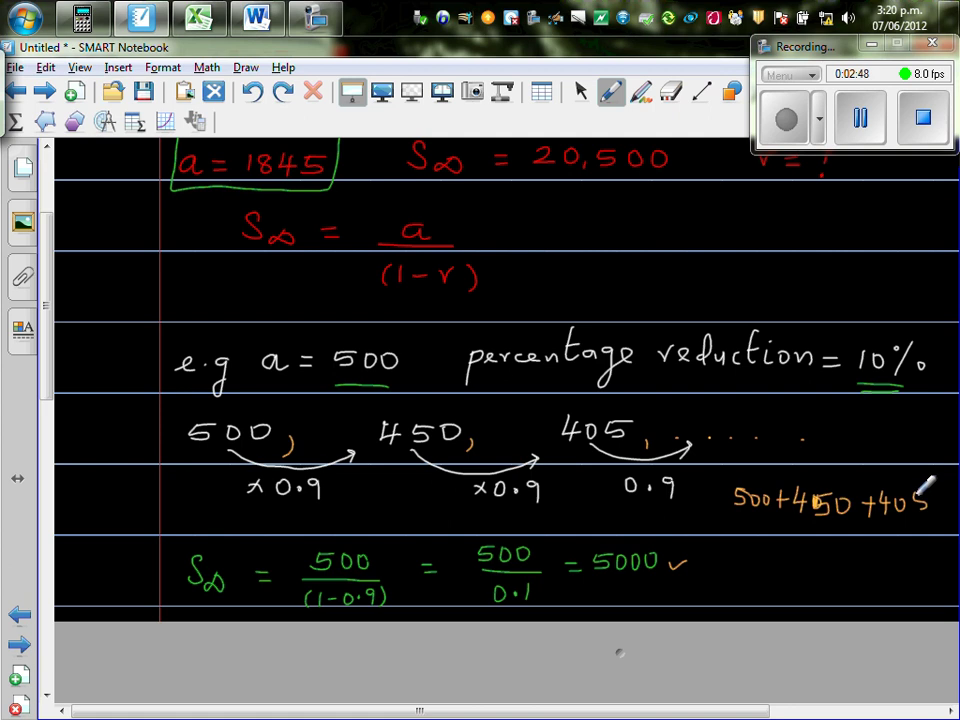
click(779, 552)
click(810, 555)
drag(842, 548, 854, 547)
mouse_move(842, 554)
mouse_down()
mouse_move(866, 561)
mouse_move(886, 546)
mouse_move(906, 560)
mouse_move(922, 550)
mouse_up()
drag(866, 567, 942, 572)
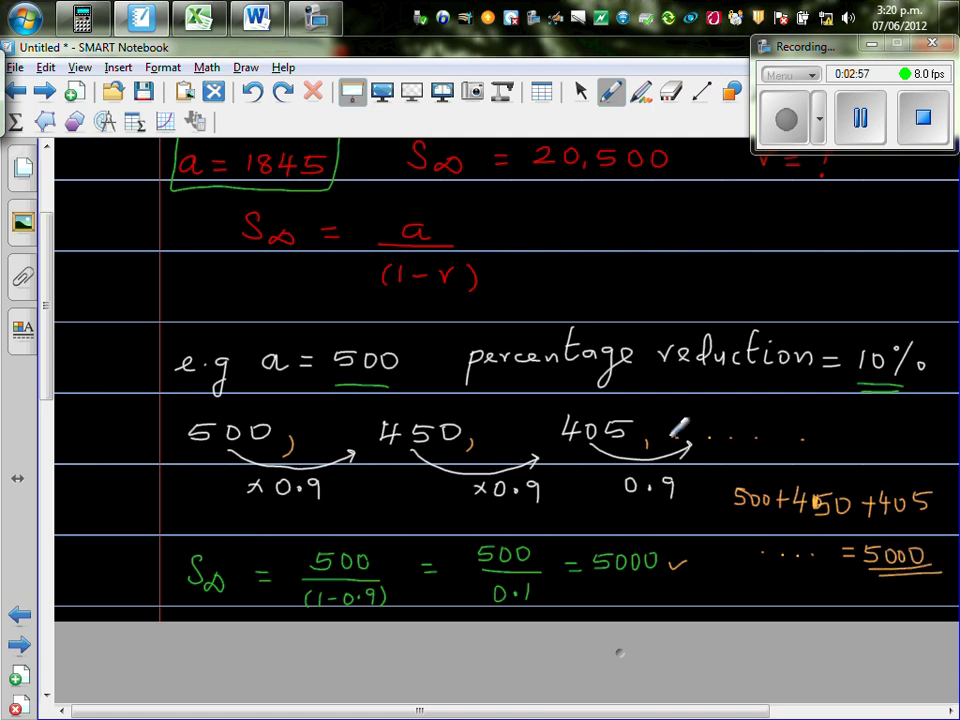
Switch to Microsoft Excel and show the first rows of Sheet1 enlarged to 190%
click(208, 24)
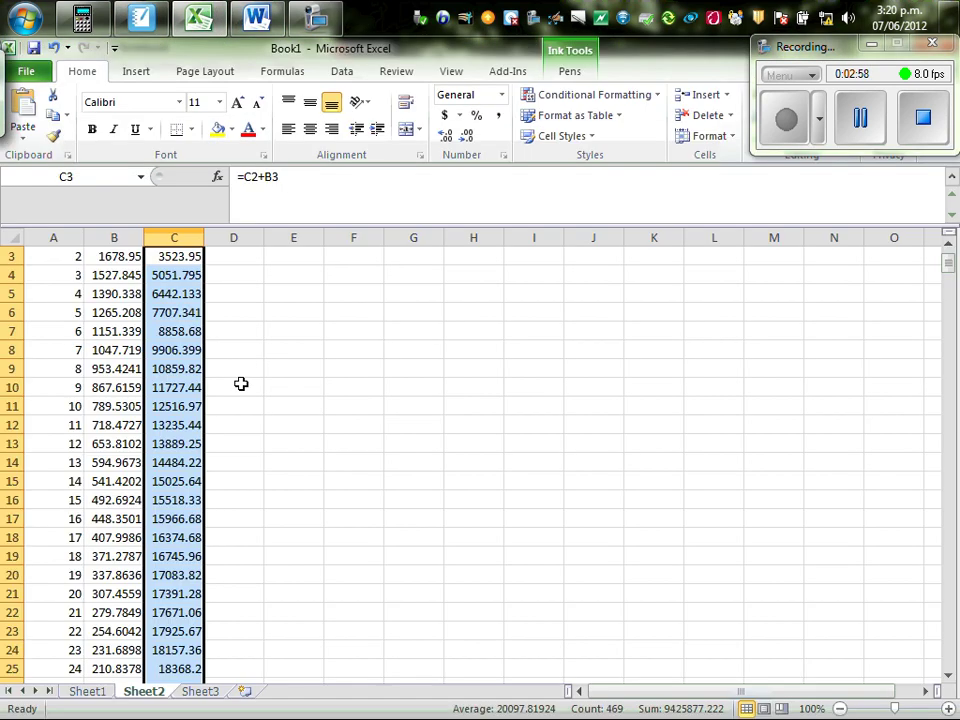
click(93, 693)
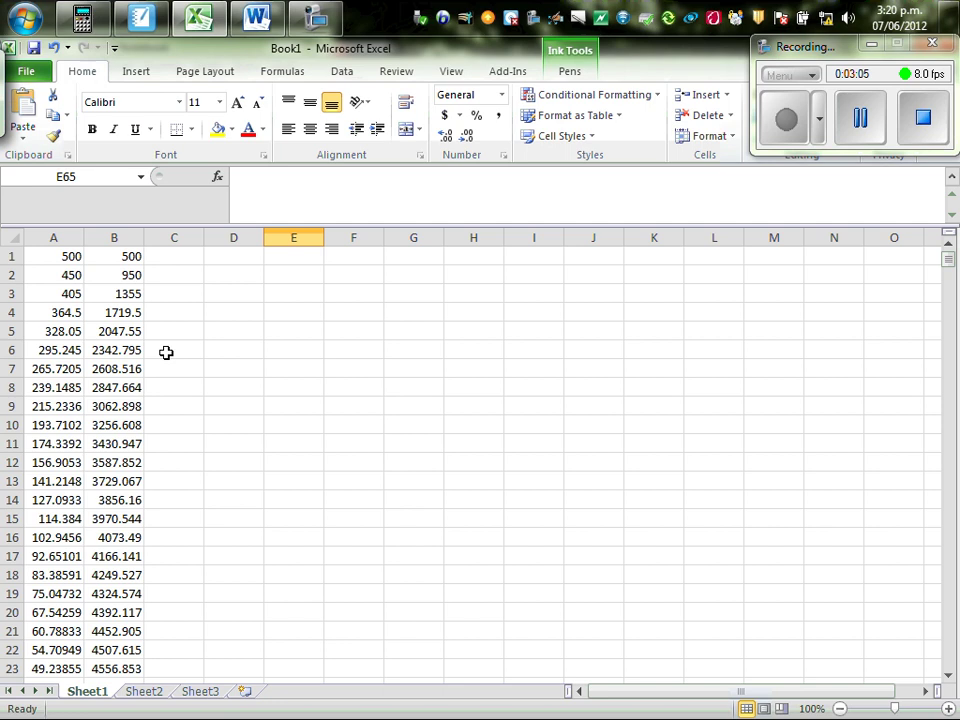
ctrl+scroll(248, 340, up, 6)
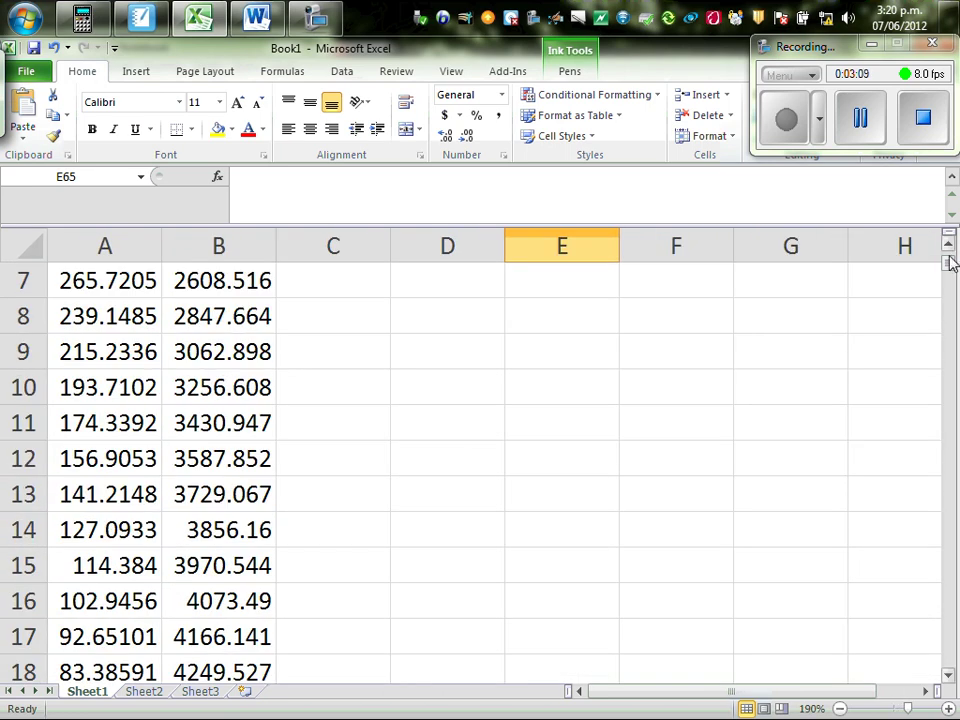
drag(948, 262, 948, 242)
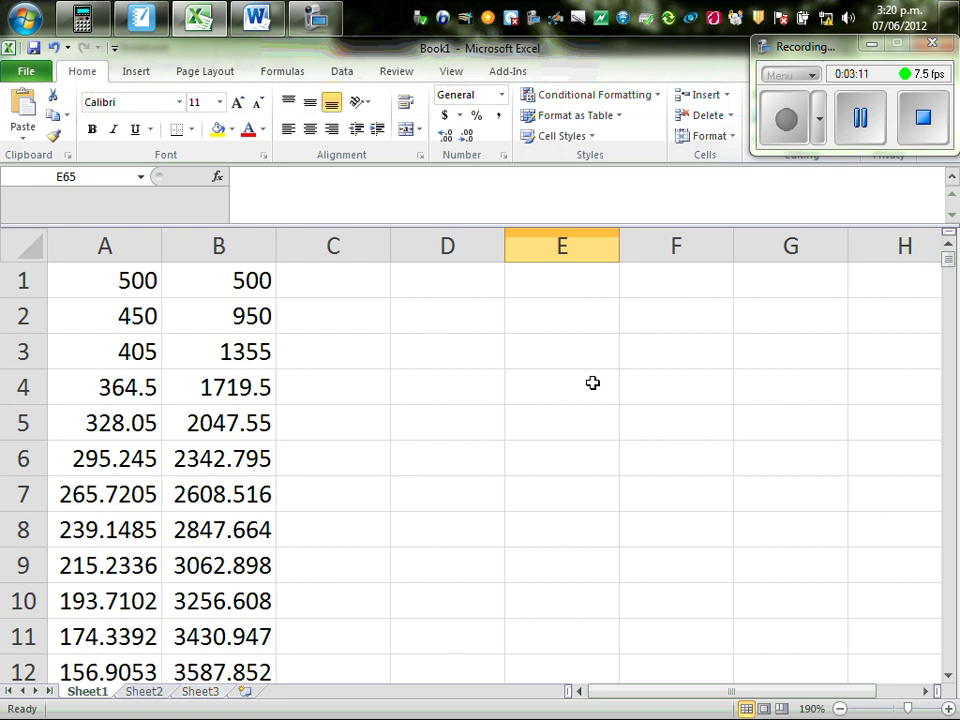
Examine the starting value in A1 and the multiply-by-0.9 formulas in A2 and A3
click(125, 280)
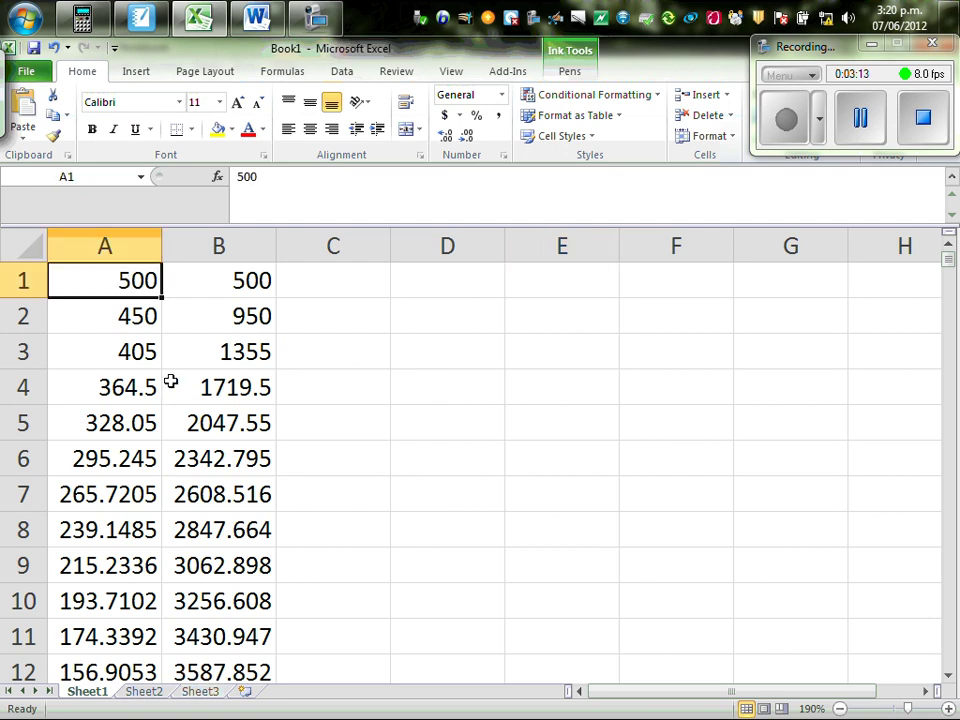
click(136, 318)
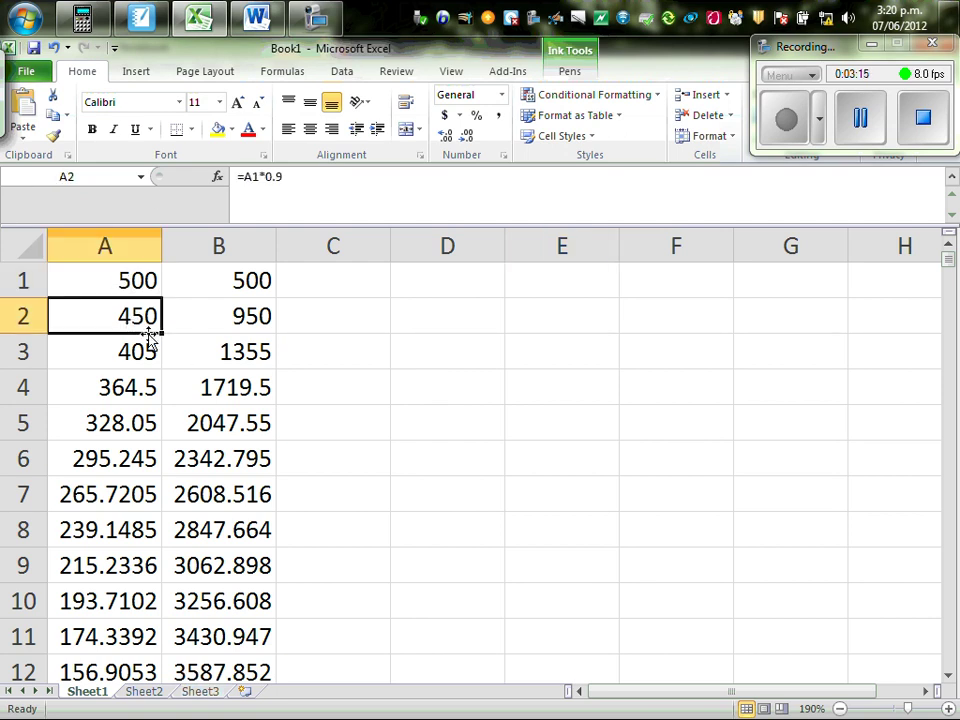
click(291, 179)
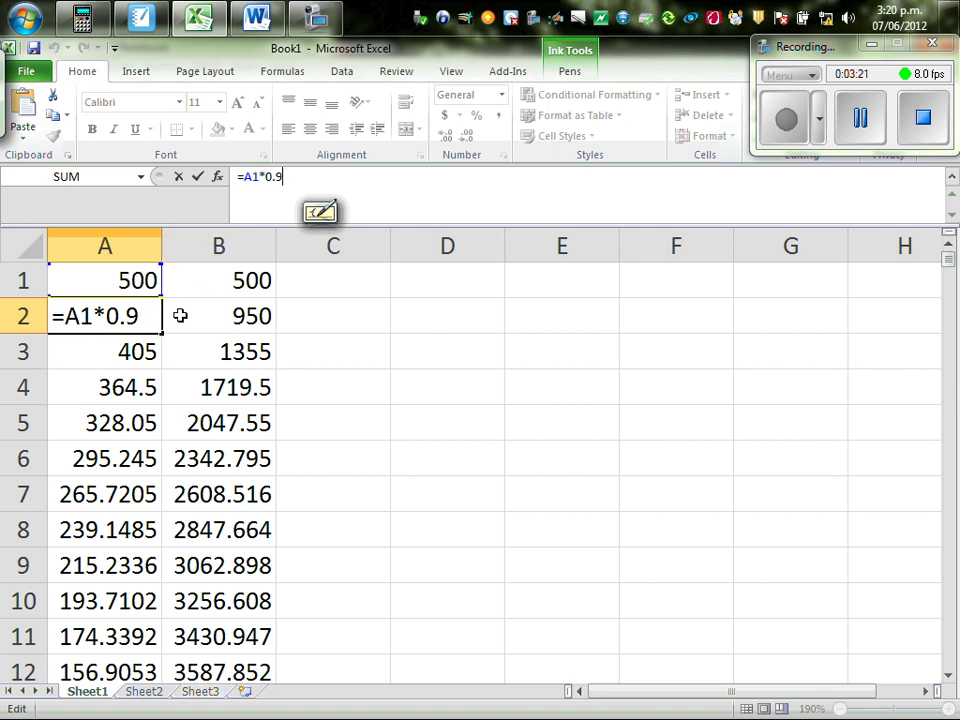
key(Return)
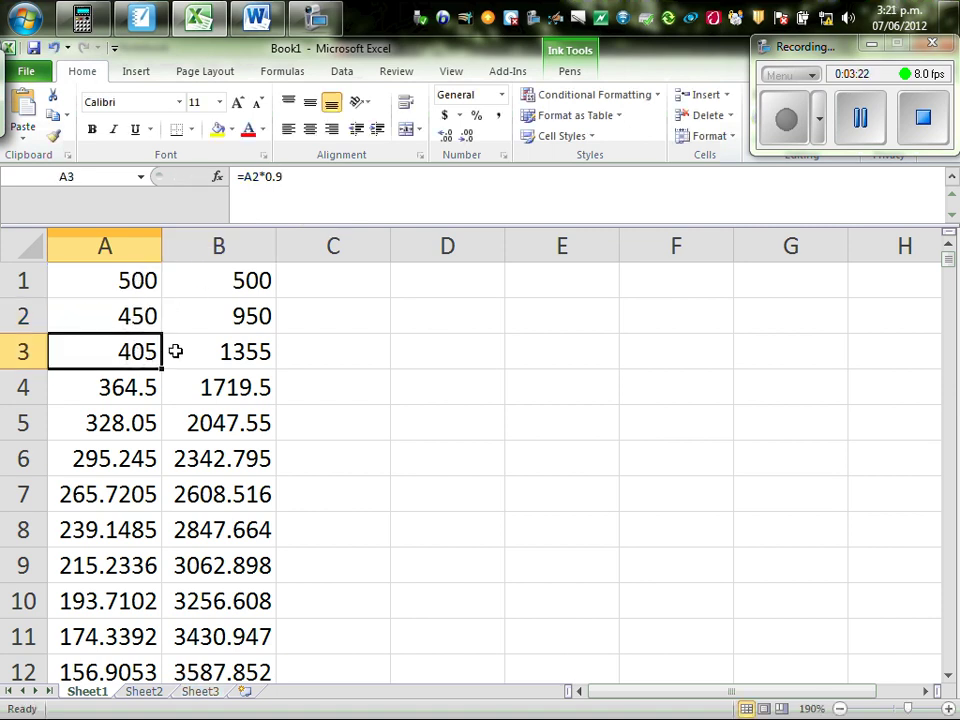
click(292, 176)
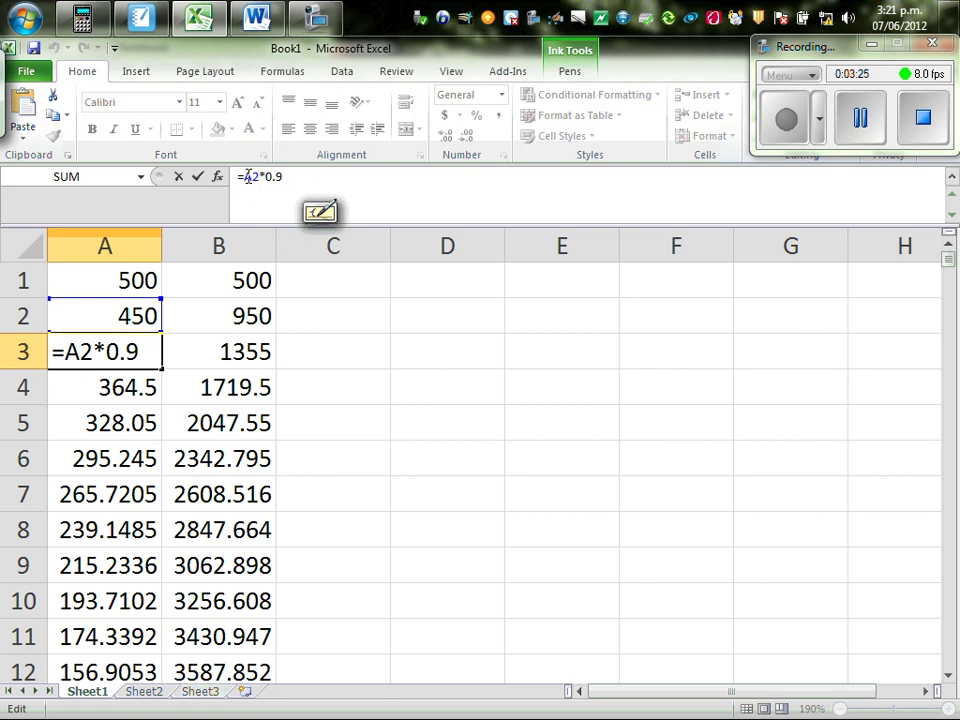
drag(237, 176, 325, 220)
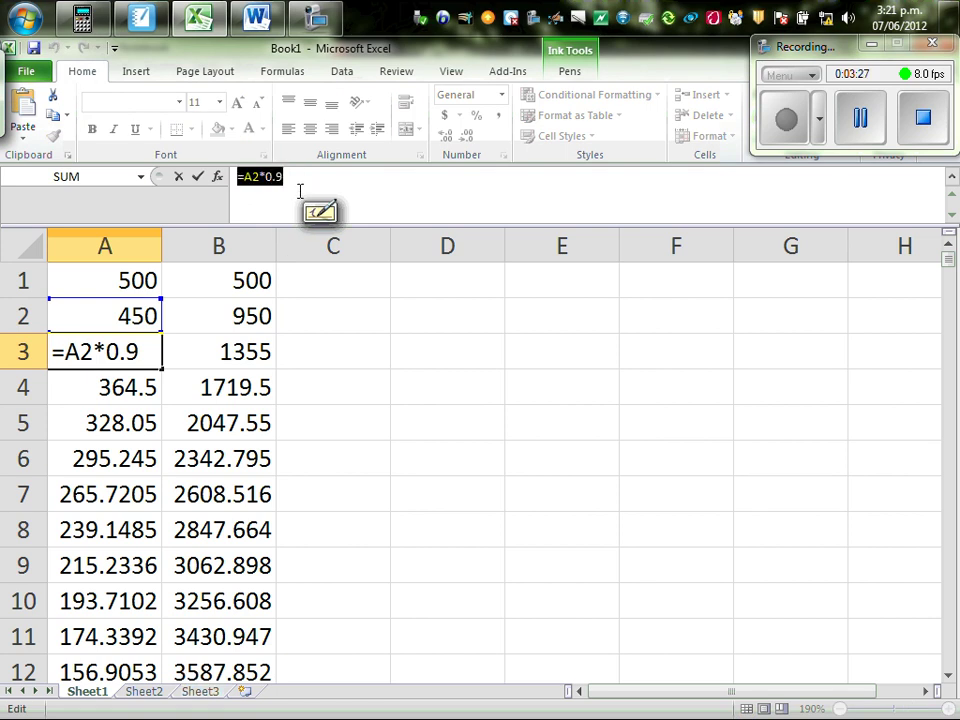
click(300, 190)
key(Return)
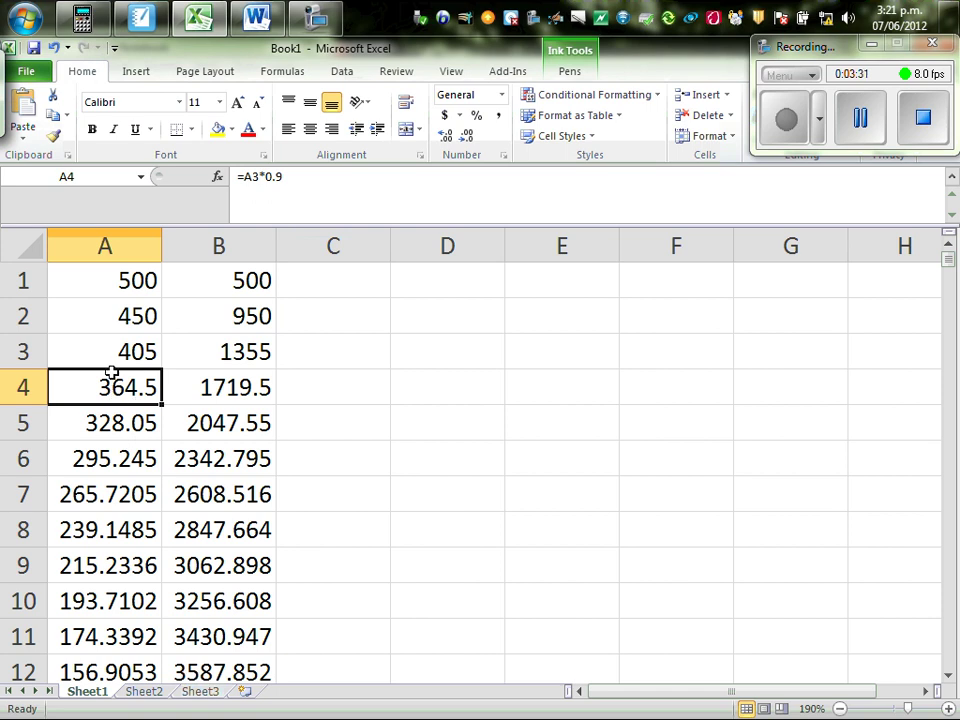
Inspect the formula in A4 and its reference to the cell above, and leave it for an empty cell
click(107, 349)
click(109, 395)
click(290, 177)
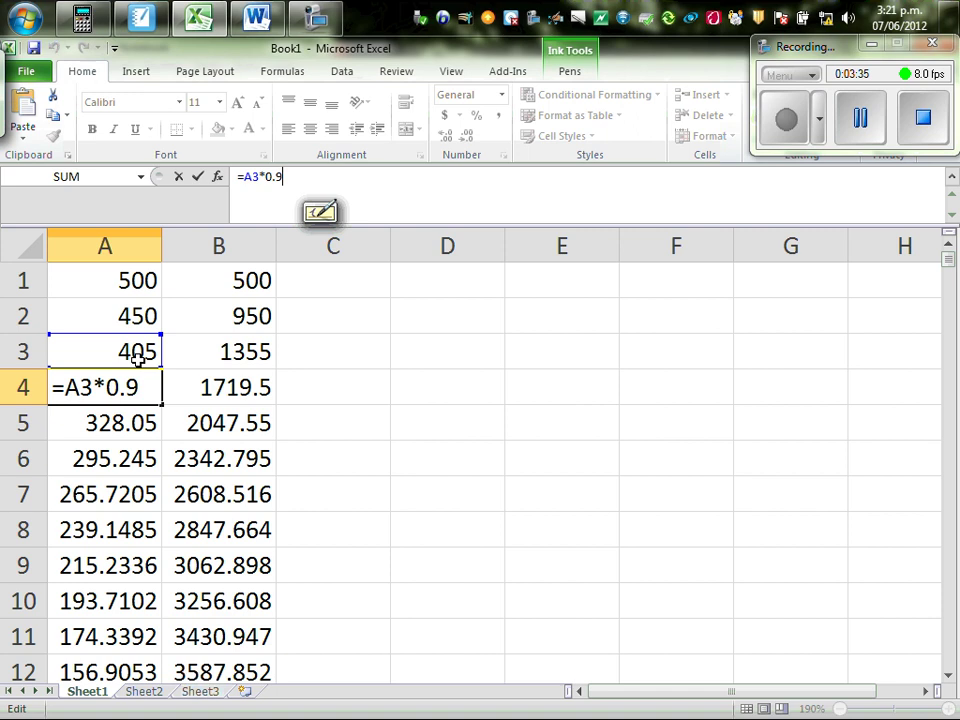
click(411, 412)
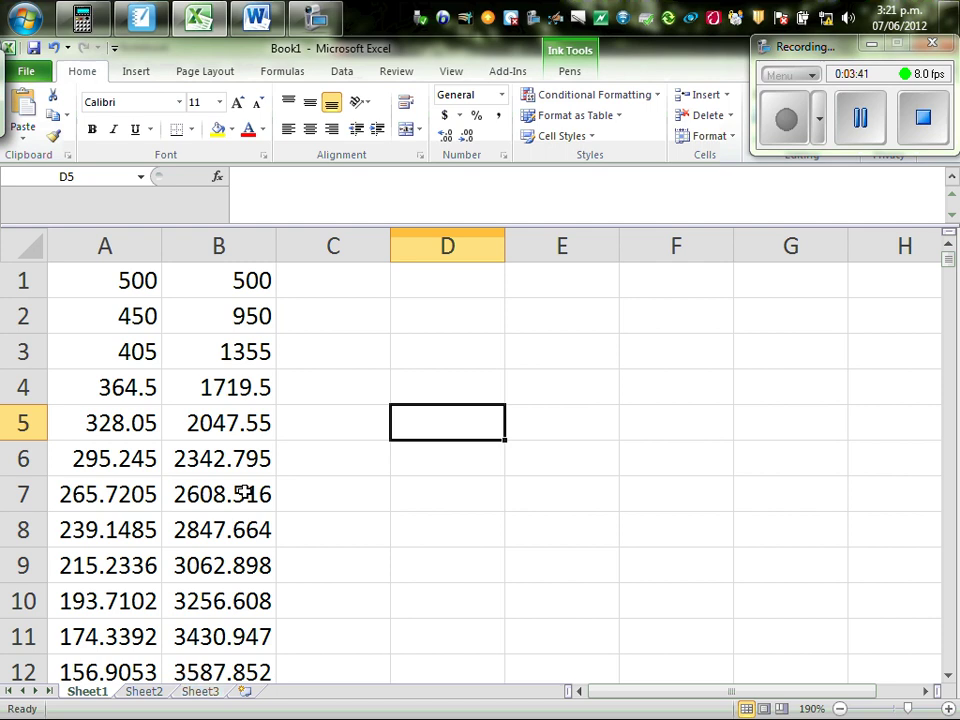
Examine the running-total formulas in B1, B2 and B3, including which cells each one adds
click(223, 280)
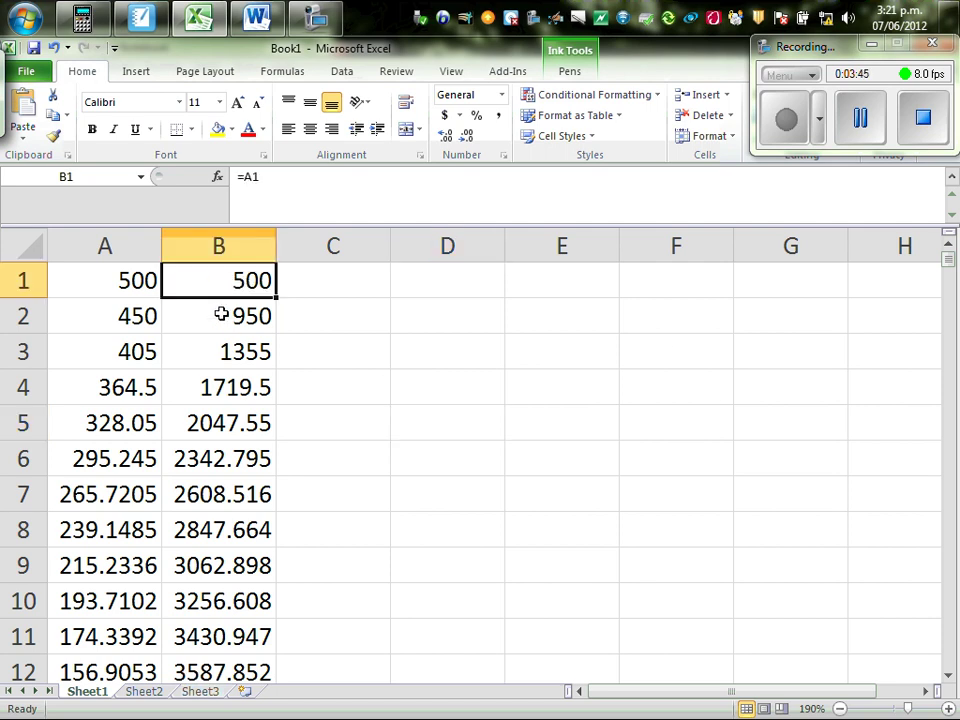
click(221, 321)
click(291, 178)
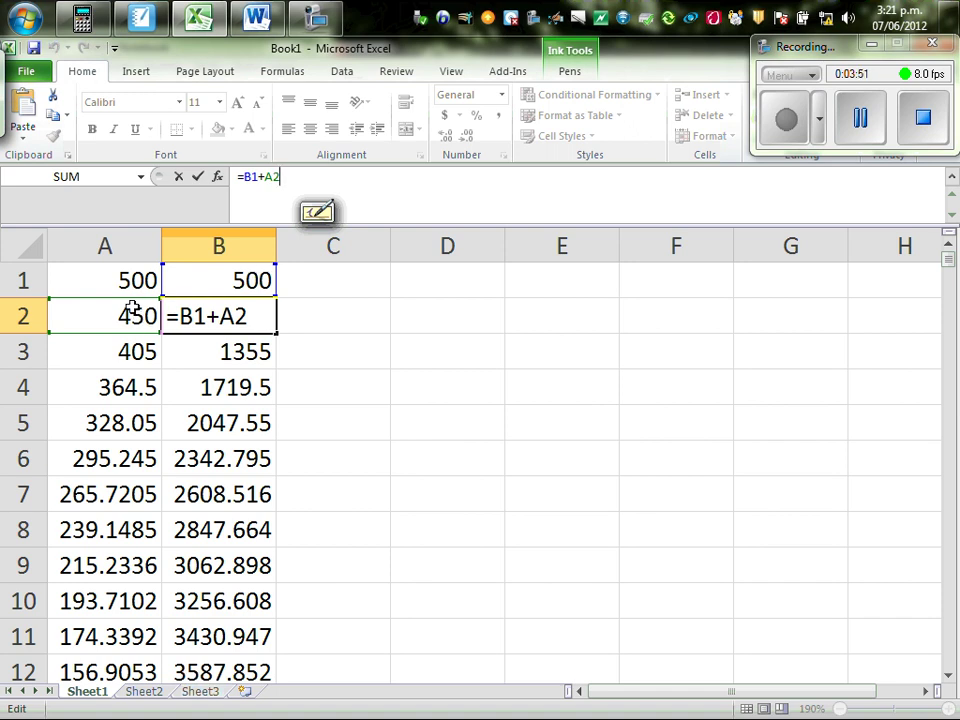
click(236, 364)
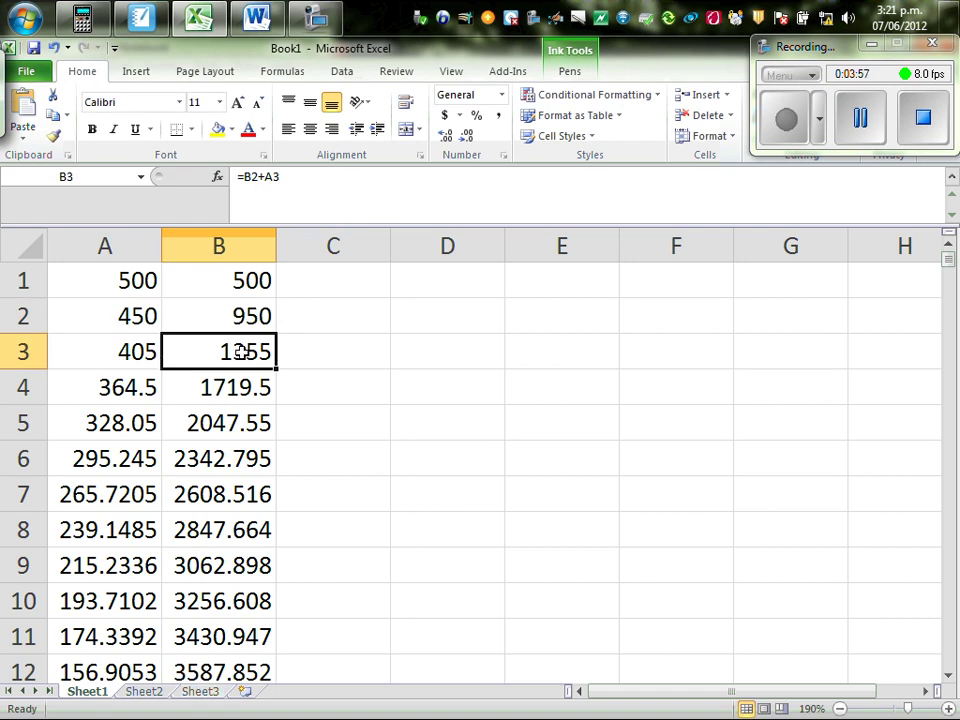
click(283, 176)
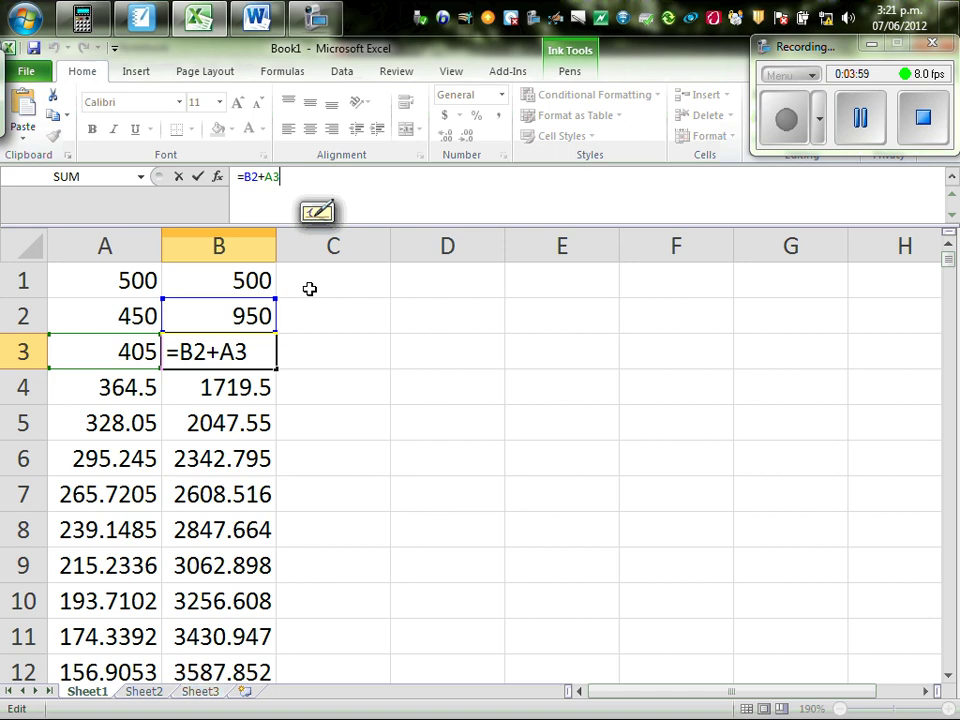
click(245, 316)
click(232, 357)
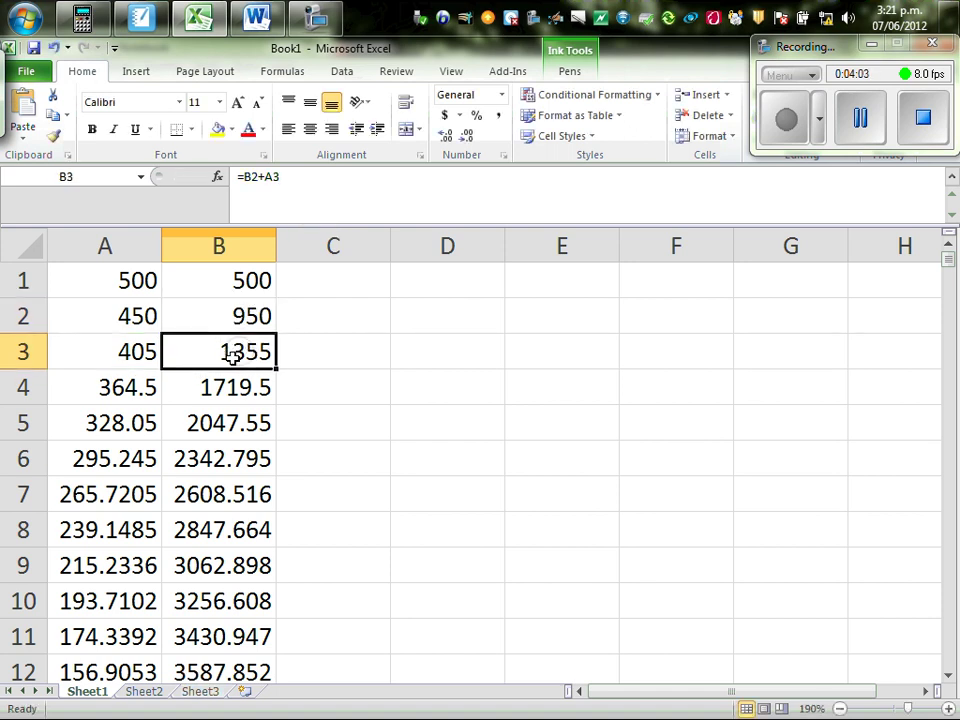
click(289, 178)
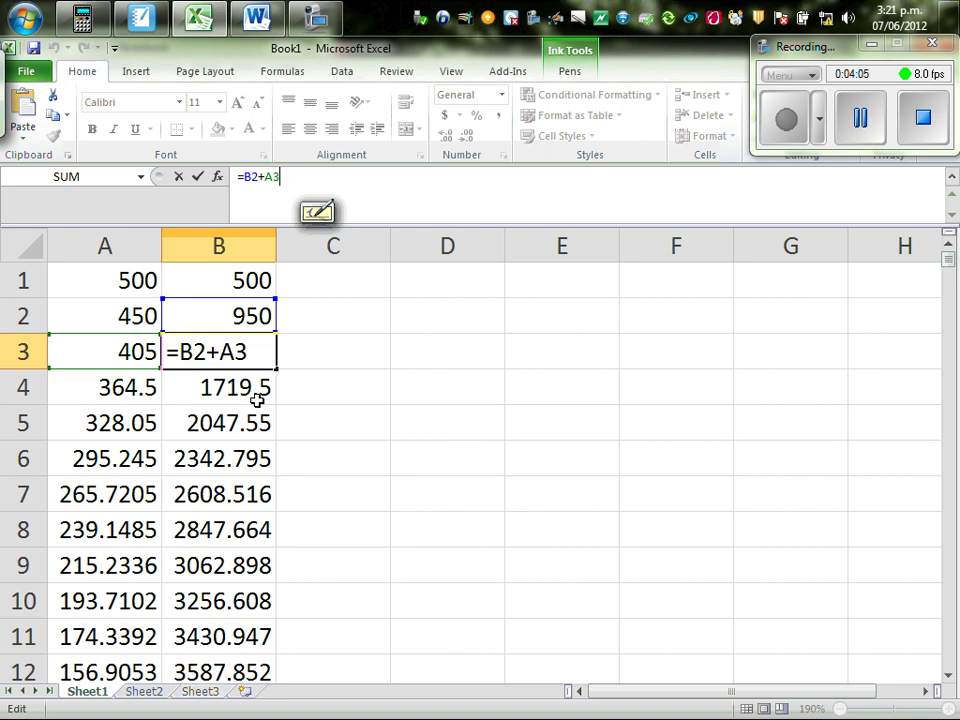
click(767, 462)
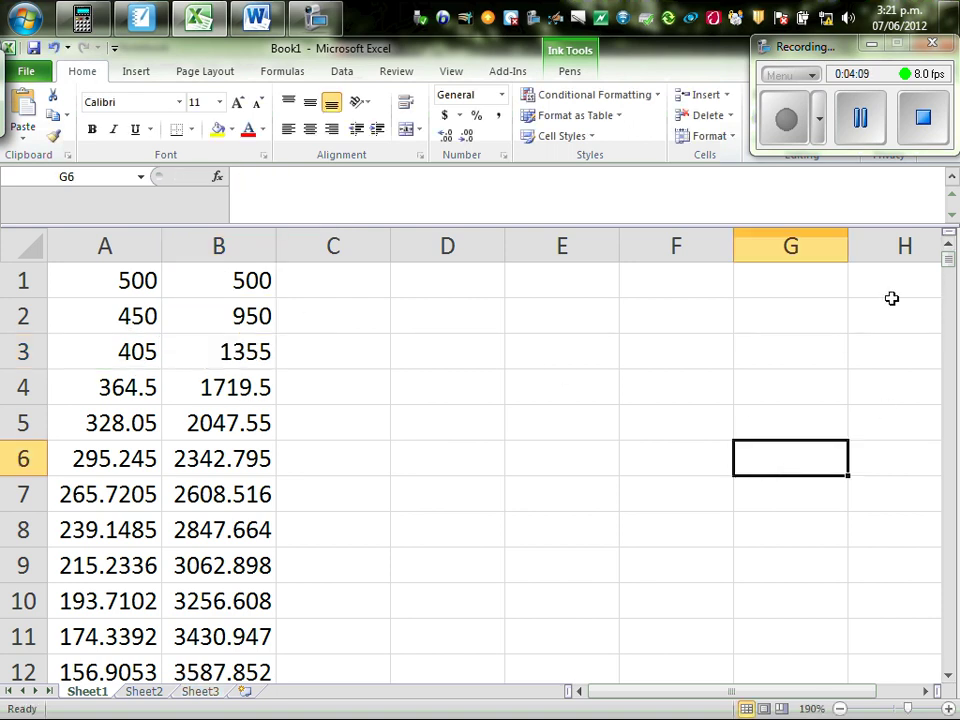
Follow the terms and running totals down columns A and B, past row 120 to rows 157–168
drag(948, 264, 948, 330)
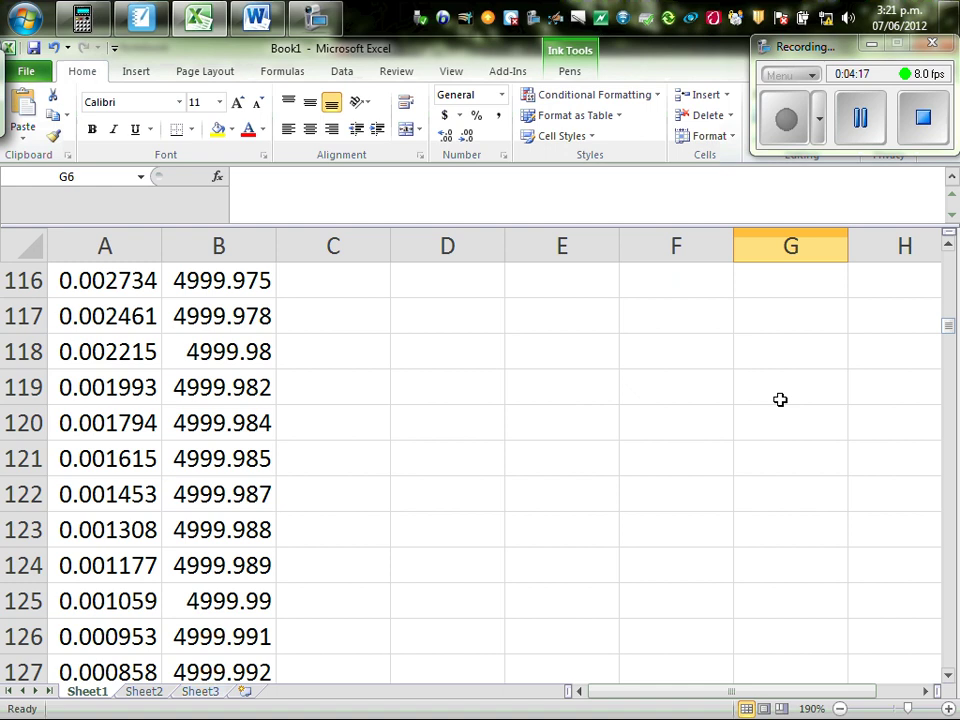
click(134, 432)
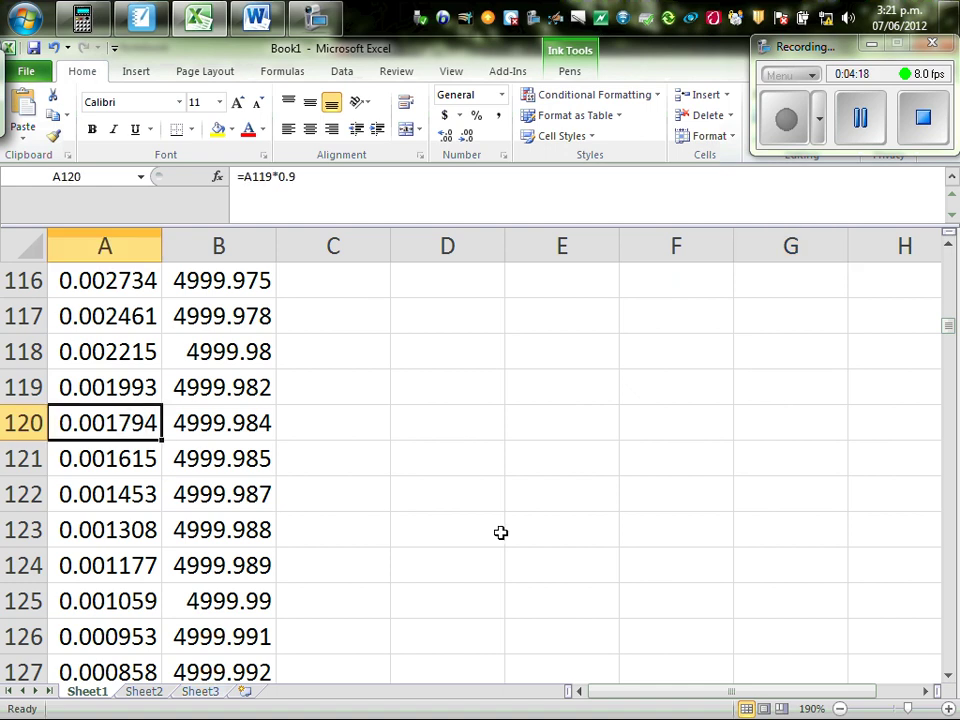
click(948, 676)
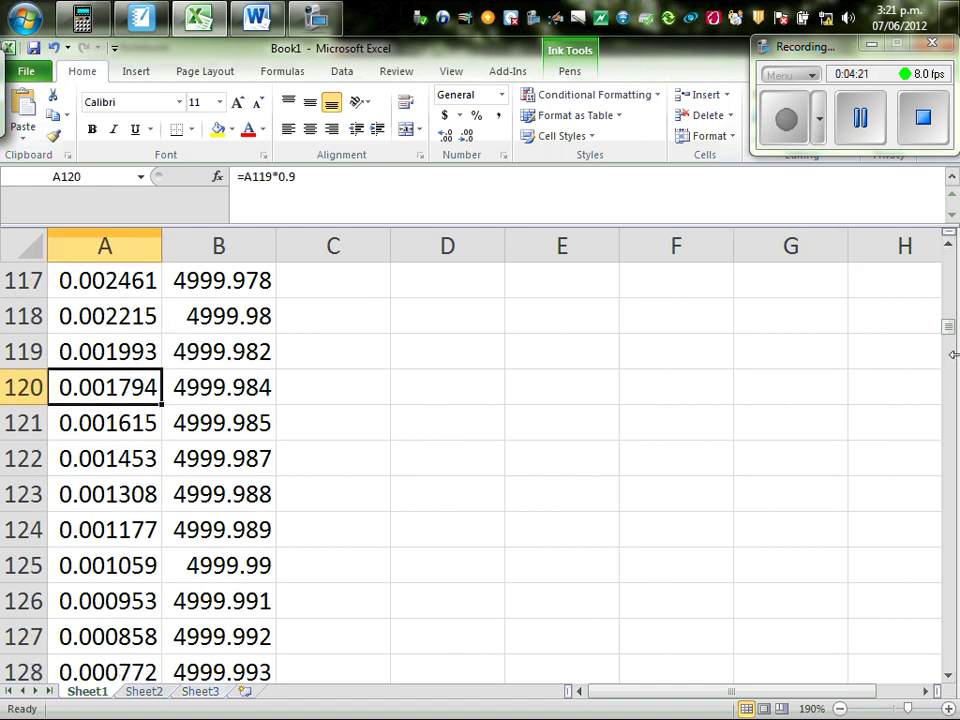
drag(950, 332, 950, 359)
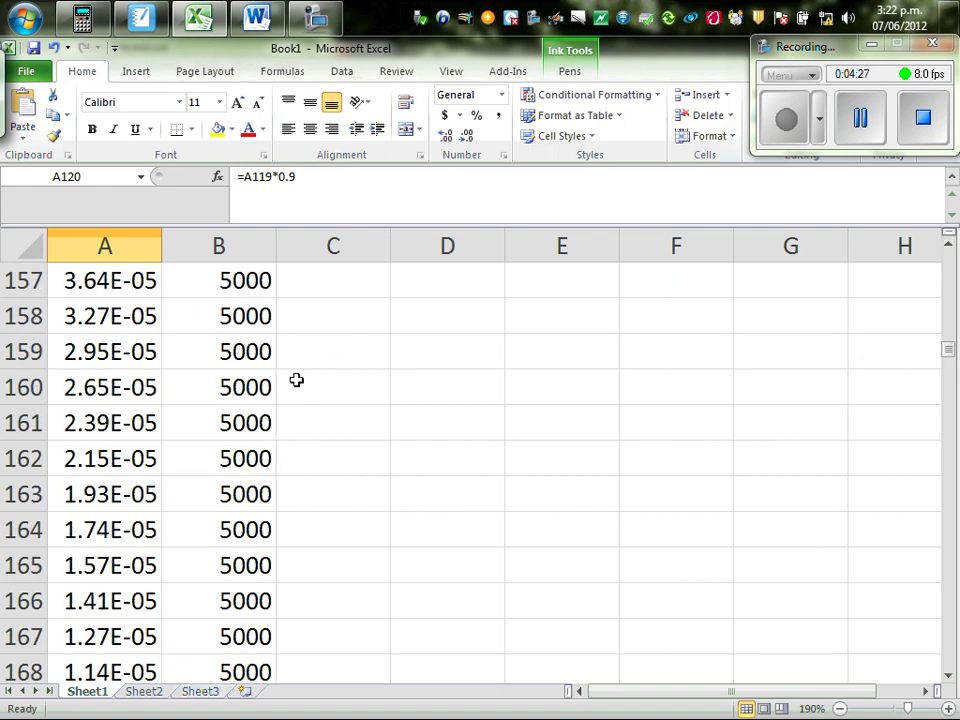
Return to SMART Notebook and draw two green arrows swapping (1 − r) and 20,500 across the equals sign in the a = 1845 working
click(141, 18)
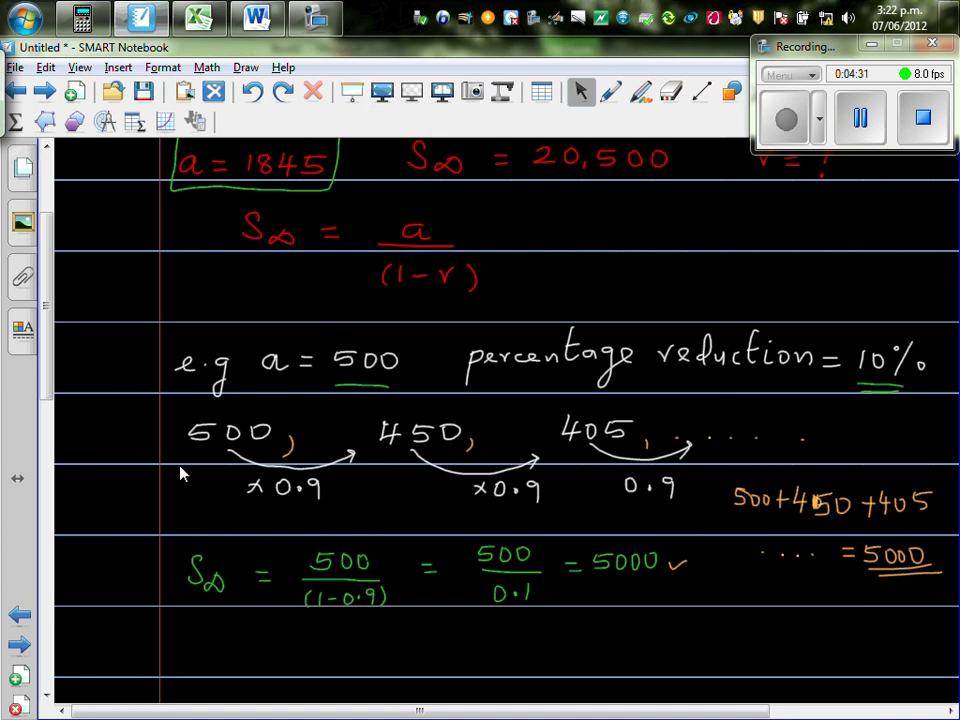
drag(47, 348, 50, 478)
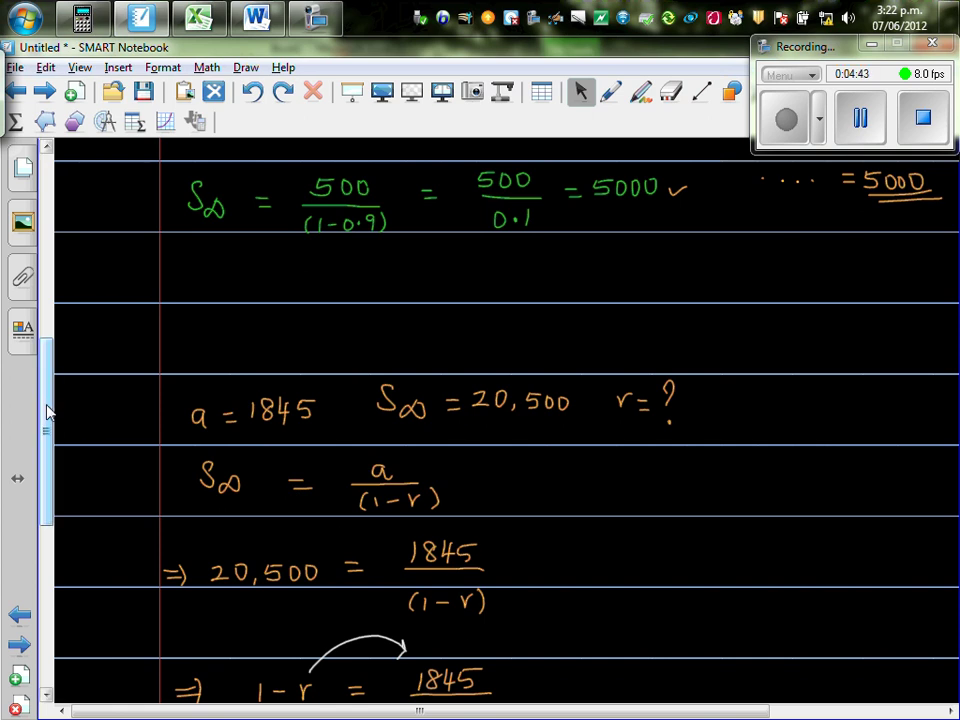
drag(43, 395, 43, 432)
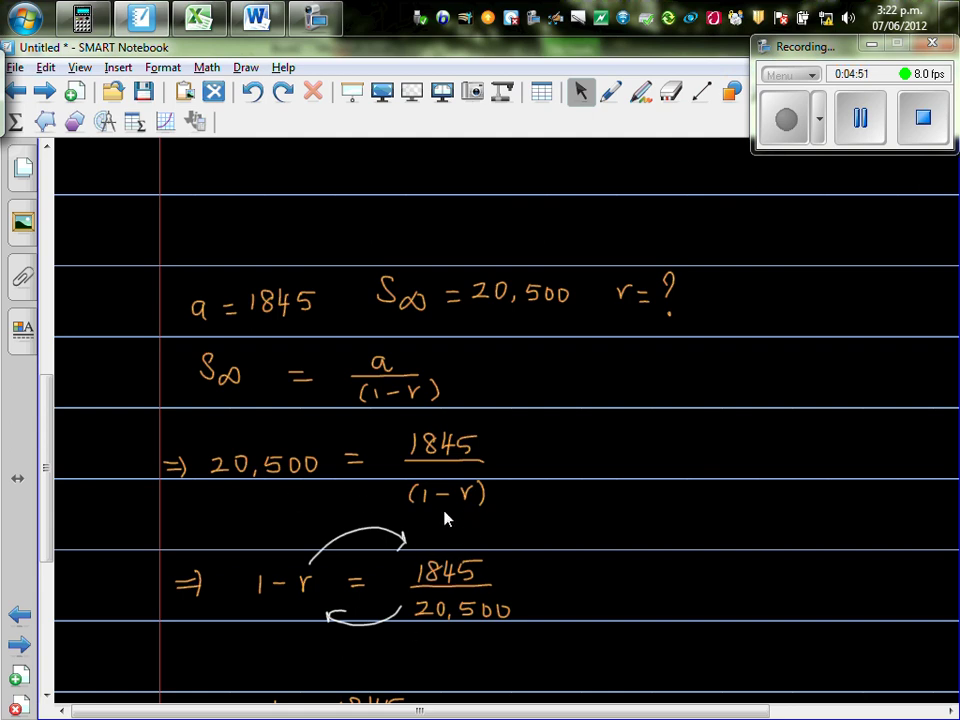
click(612, 92)
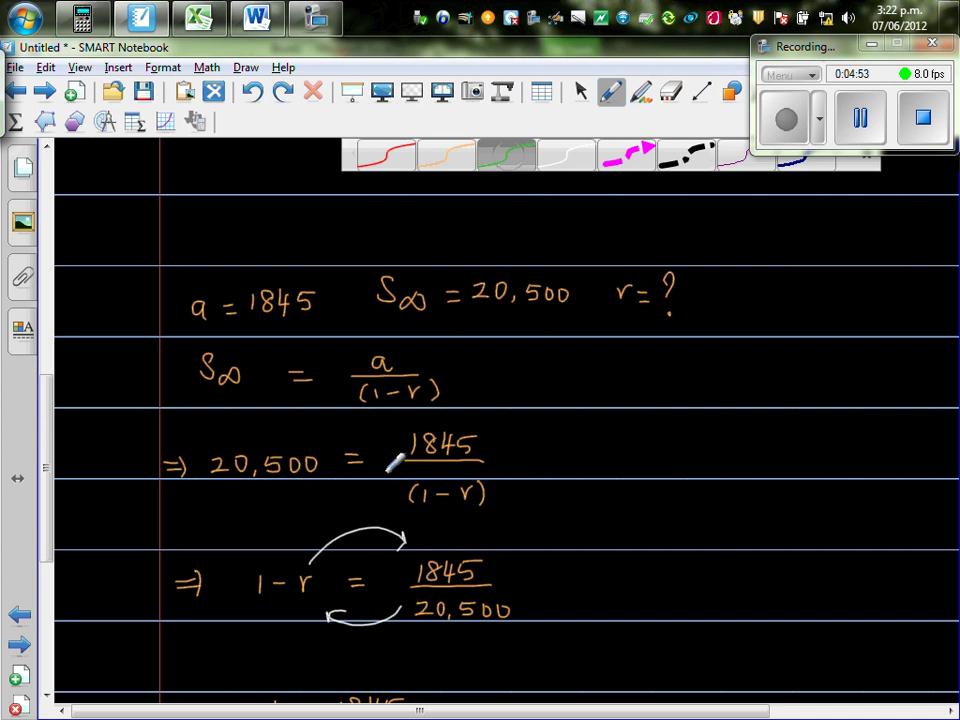
mouse_move(392, 496)
mouse_down()
mouse_move(343, 481)
mouse_move(360, 492)
mouse_up()
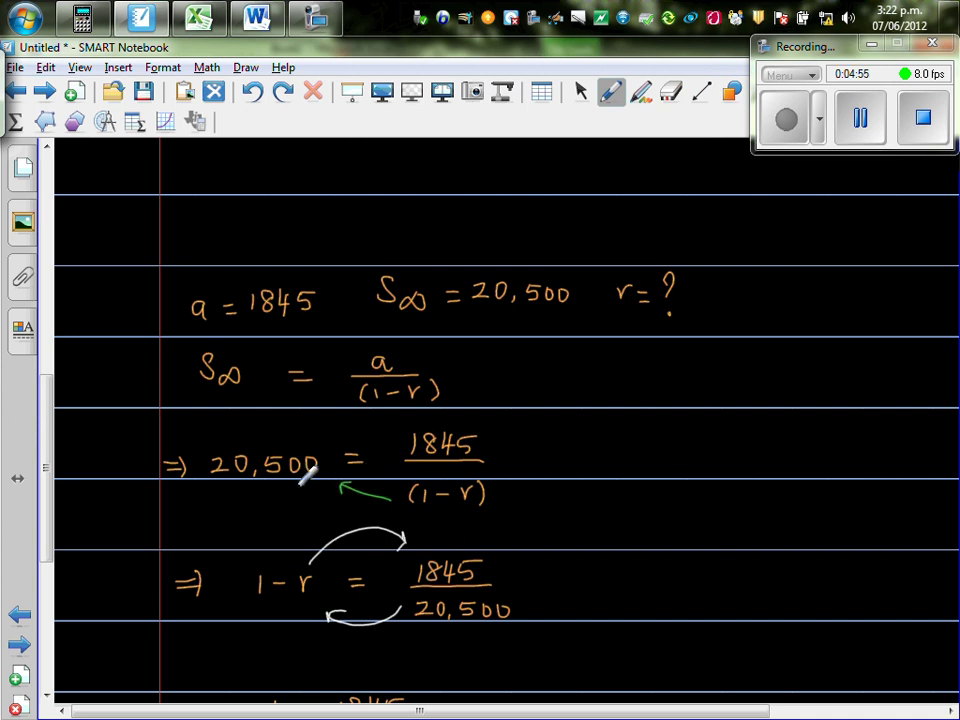
drag(300, 484, 358, 520)
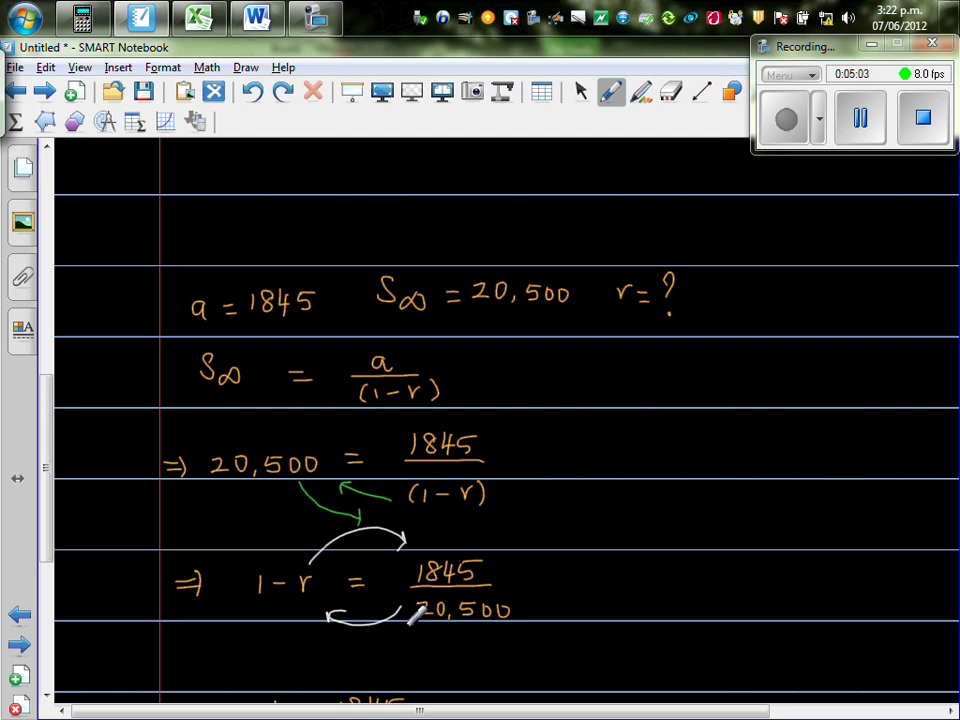
Reveal the r working, switch to the Casio calculator, clear its screen and evaluate 1-1845÷20500
drag(47, 422, 47, 488)
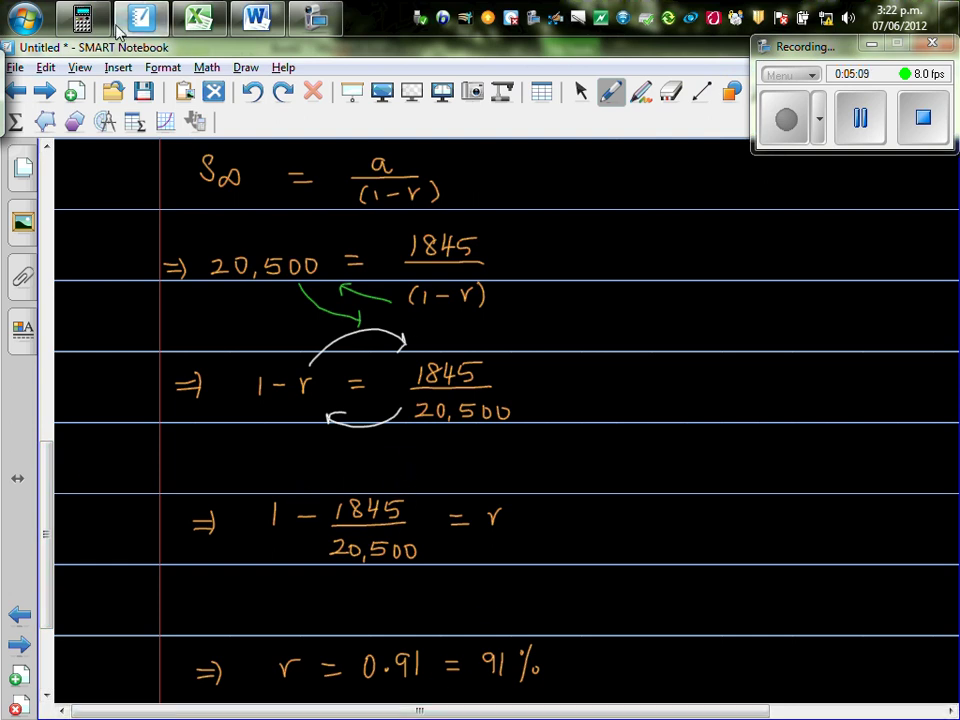
click(82, 18)
click(250, 498)
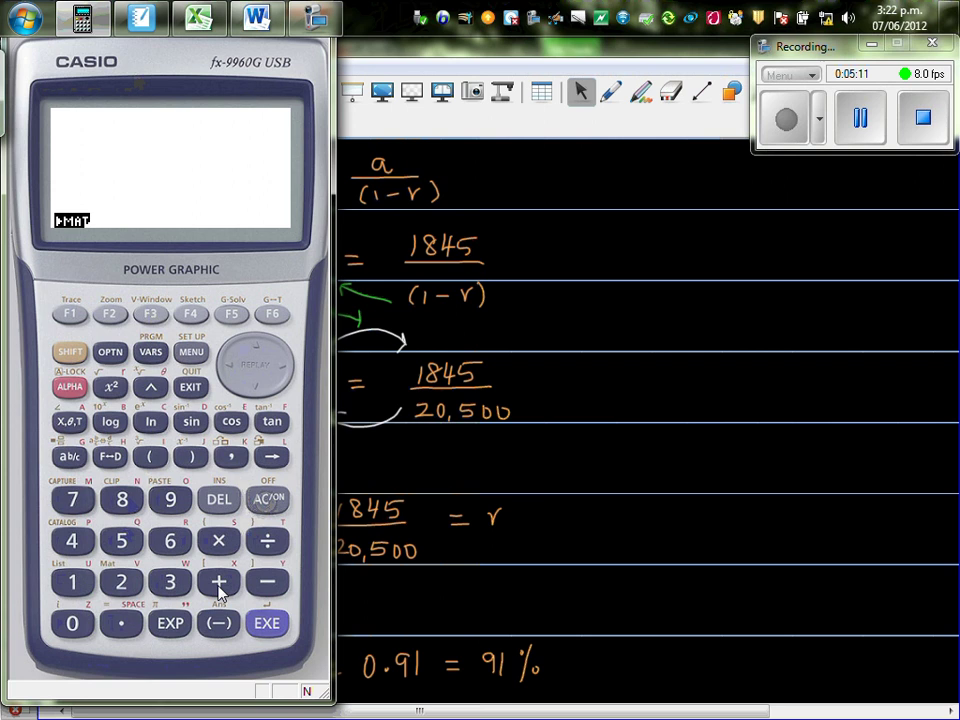
text(1)
click(264, 592)
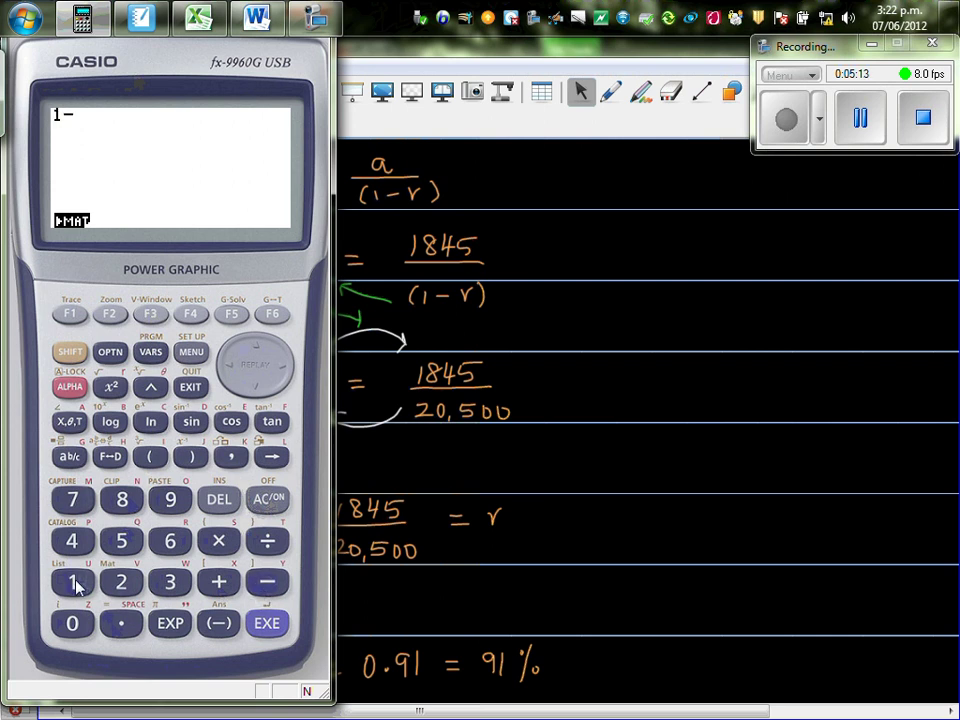
click(72, 581)
click(121, 498)
click(72, 540)
click(112, 545)
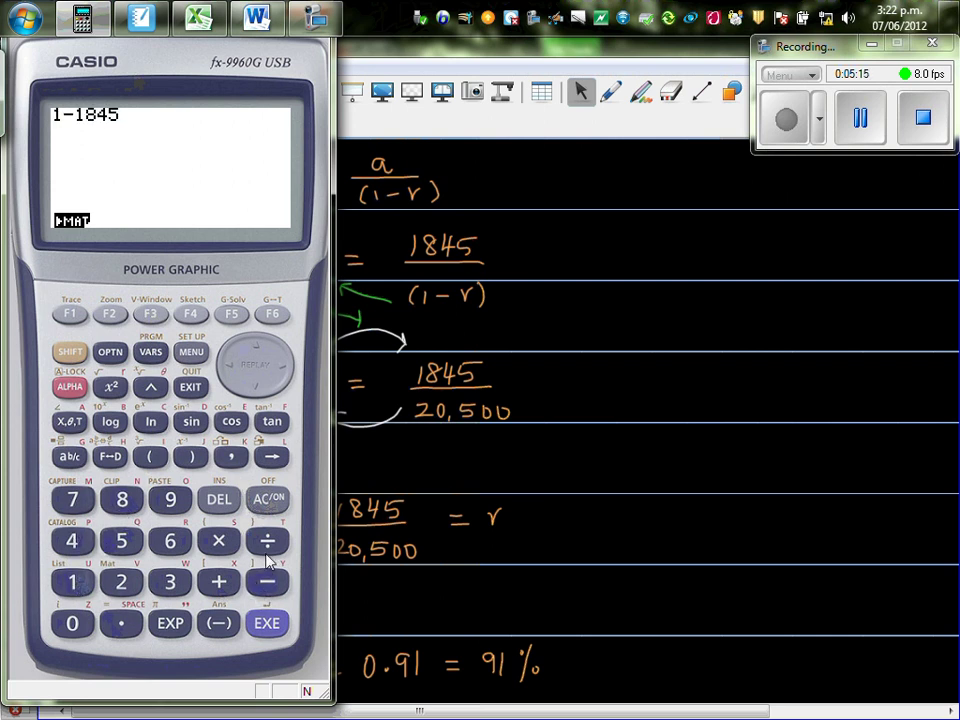
click(267, 540)
click(121, 581)
click(72, 620)
click(121, 540)
click(74, 622)
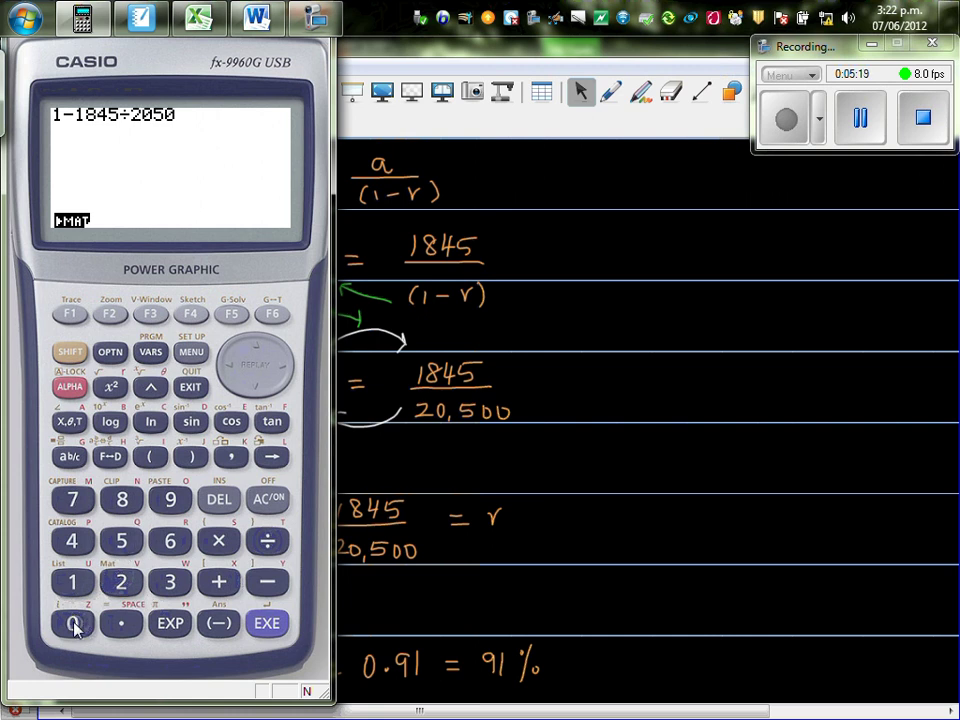
click(74, 622)
click(274, 624)
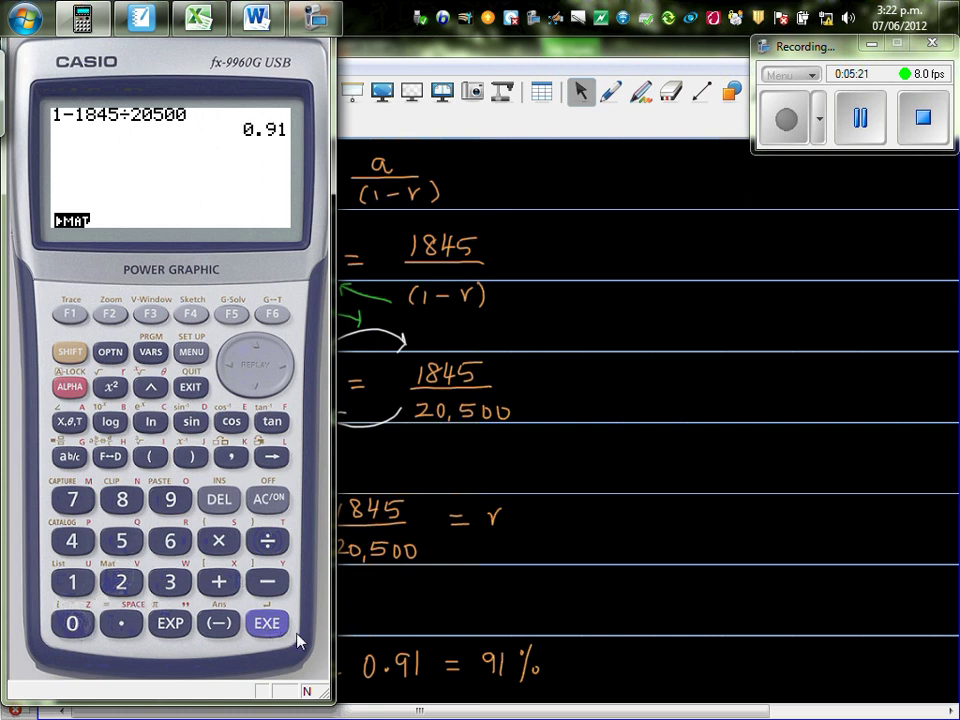
Return to SMART Notebook and circle the 91% in the r = 0.91 line with the green pen
click(600, 584)
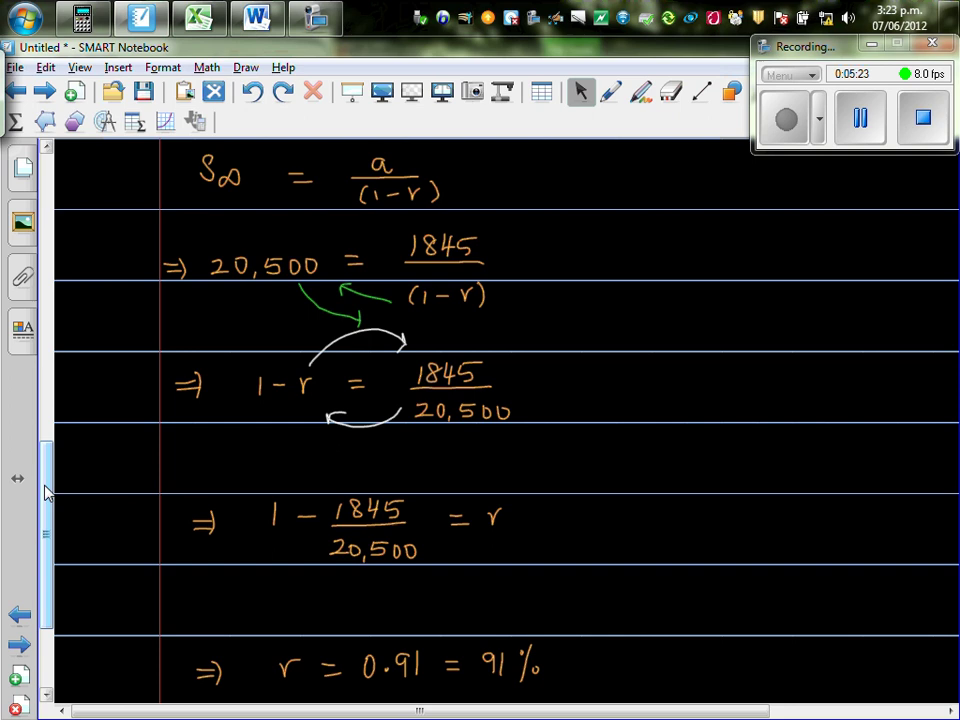
drag(45, 490, 47, 532)
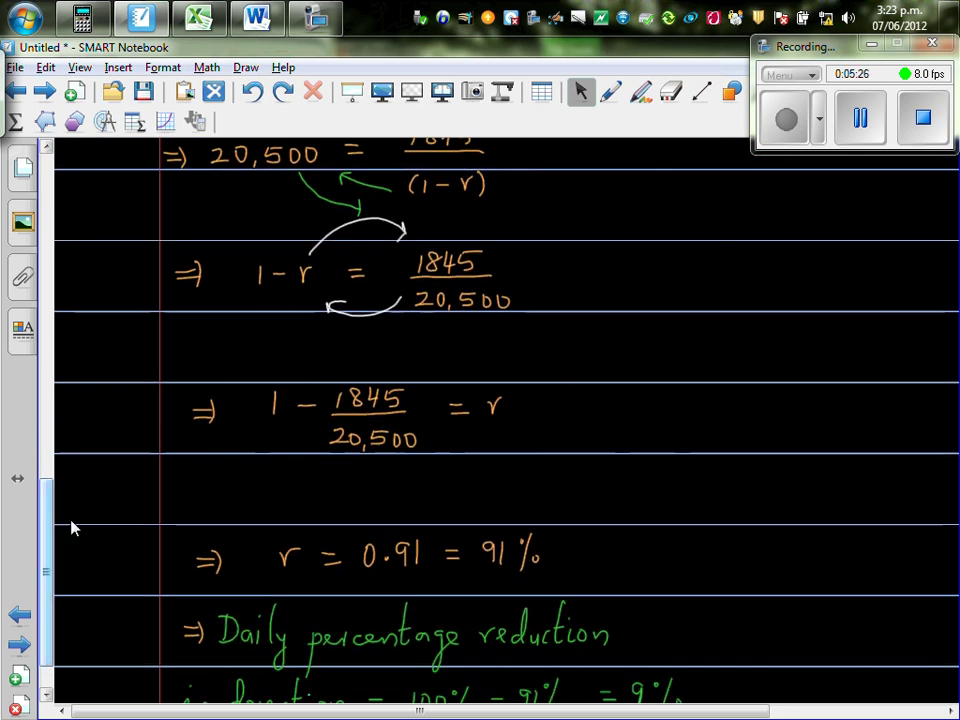
click(612, 98)
mouse_move(528, 517)
mouse_down()
mouse_move(484, 560)
mouse_move(531, 561)
mouse_move(529, 510)
mouse_up()
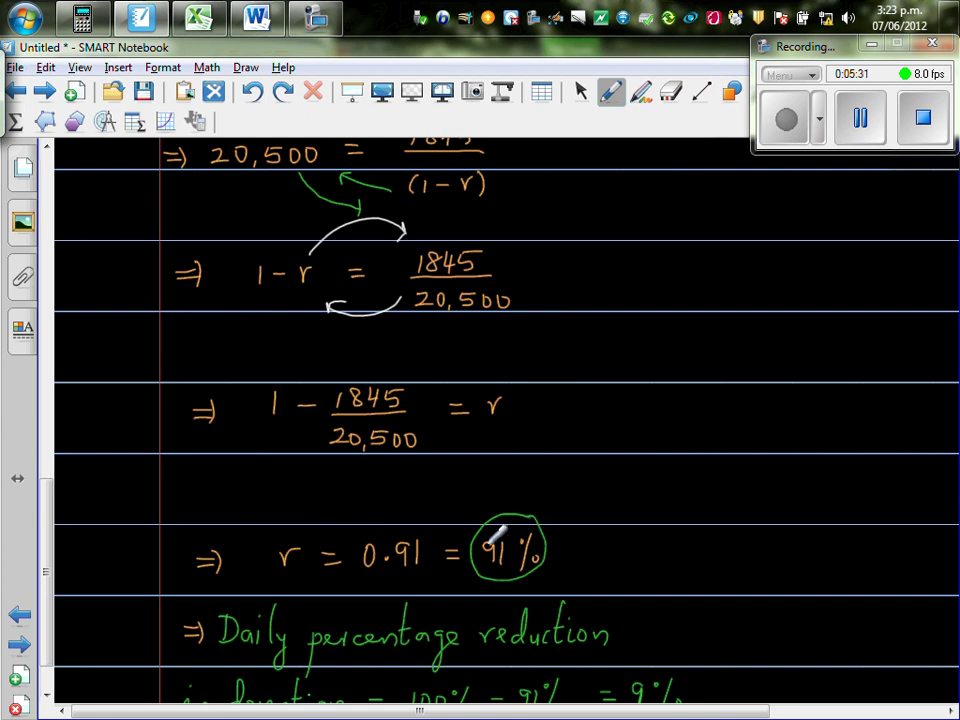
Extend the page below the final working, underline 100% and 91%, and circle the 9% answer with the green pen
drag(47, 508, 47, 553)
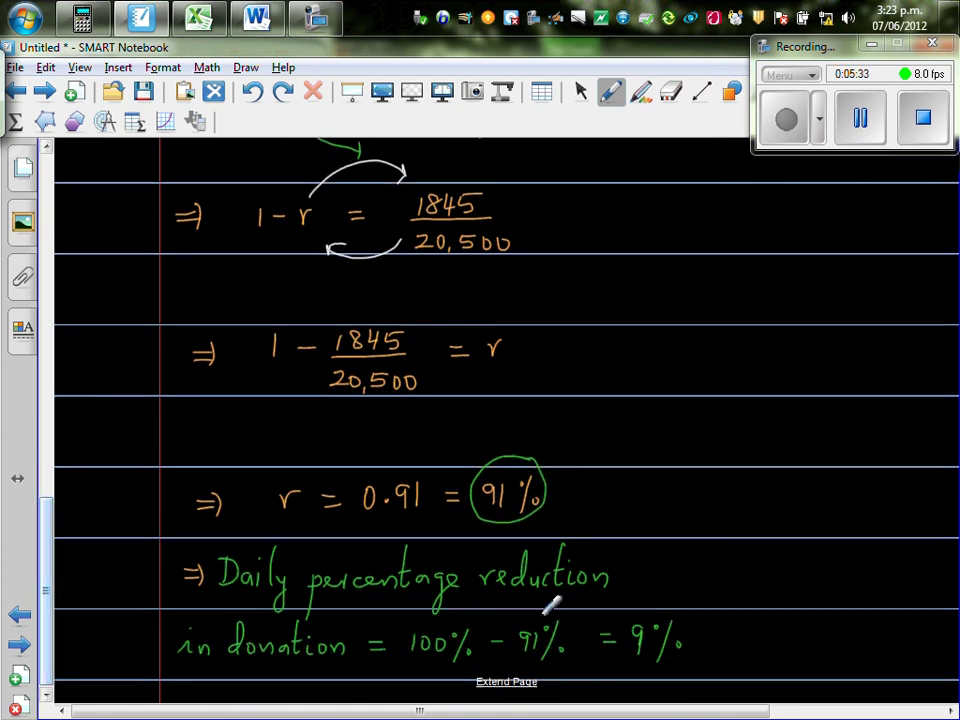
click(508, 681)
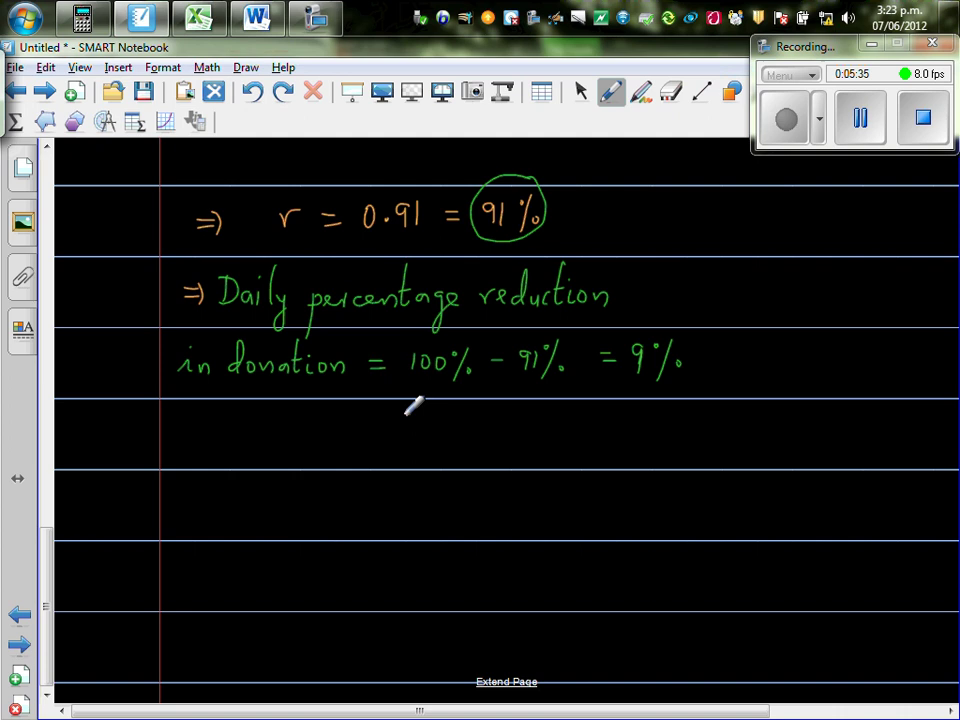
drag(410, 384, 447, 388)
drag(520, 381, 545, 382)
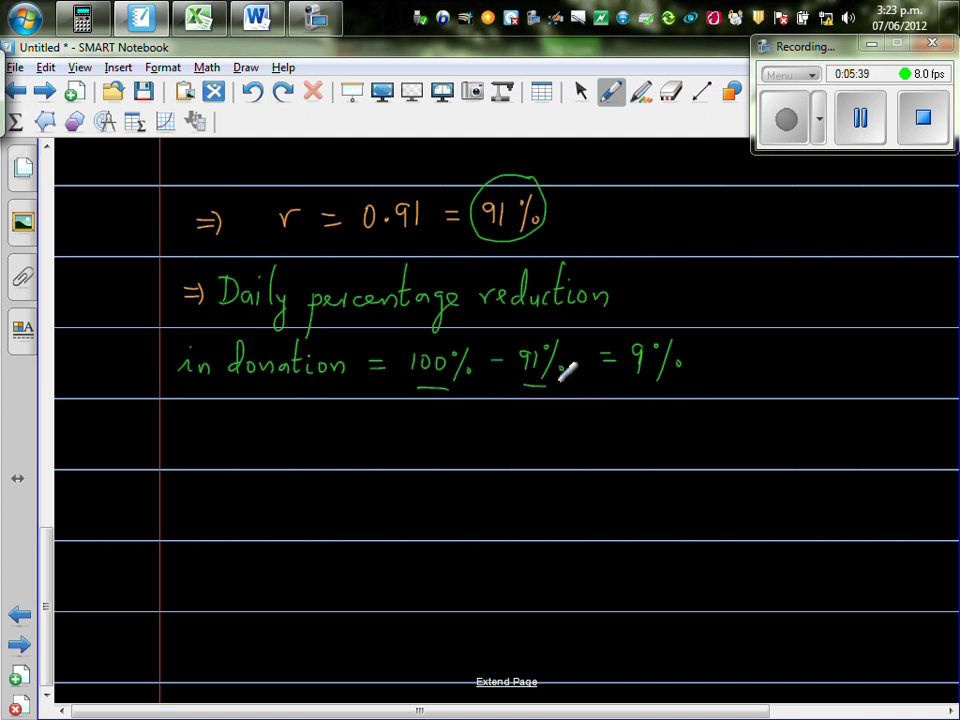
mouse_move(678, 321)
mouse_down()
mouse_move(631, 377)
mouse_move(701, 332)
mouse_up()
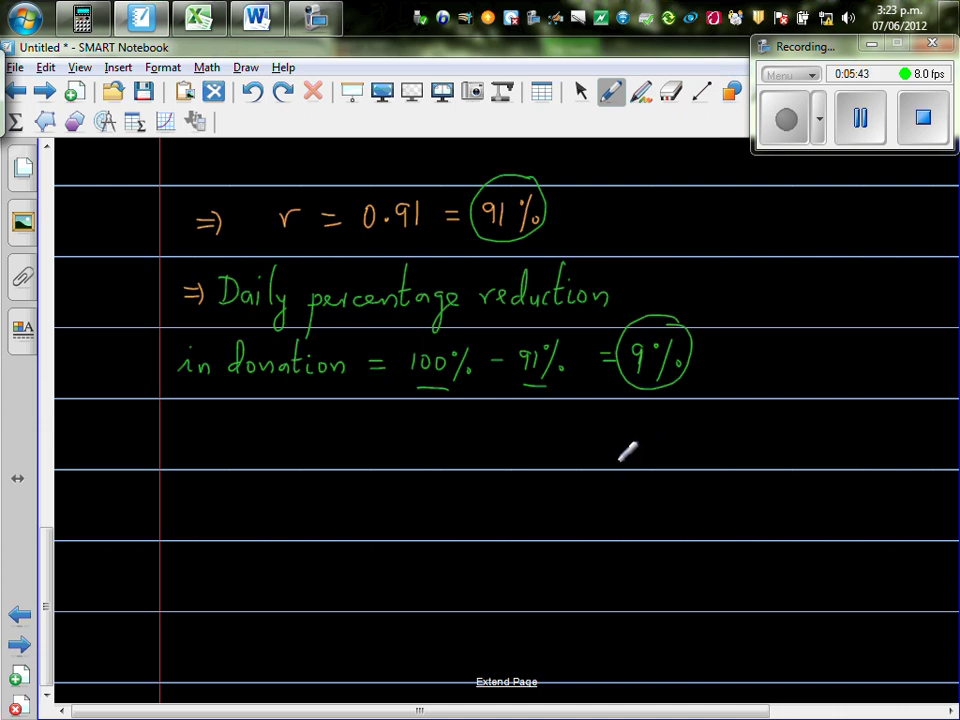
Switch to Excel, open Sheet2 and enlarge the donation table at the day 1 donation in B2
click(198, 16)
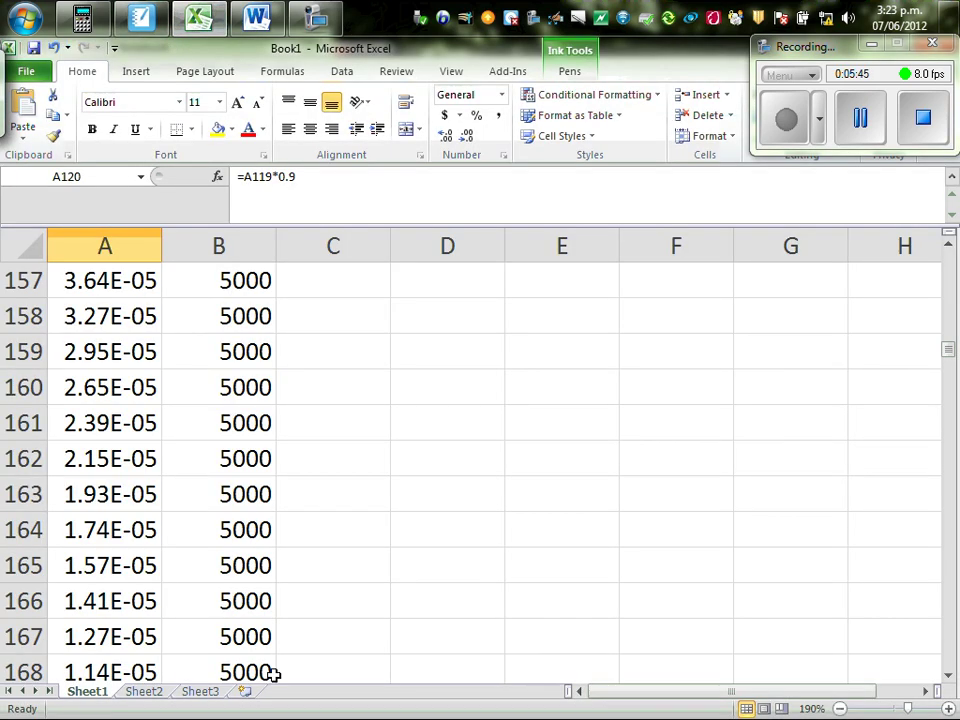
click(152, 691)
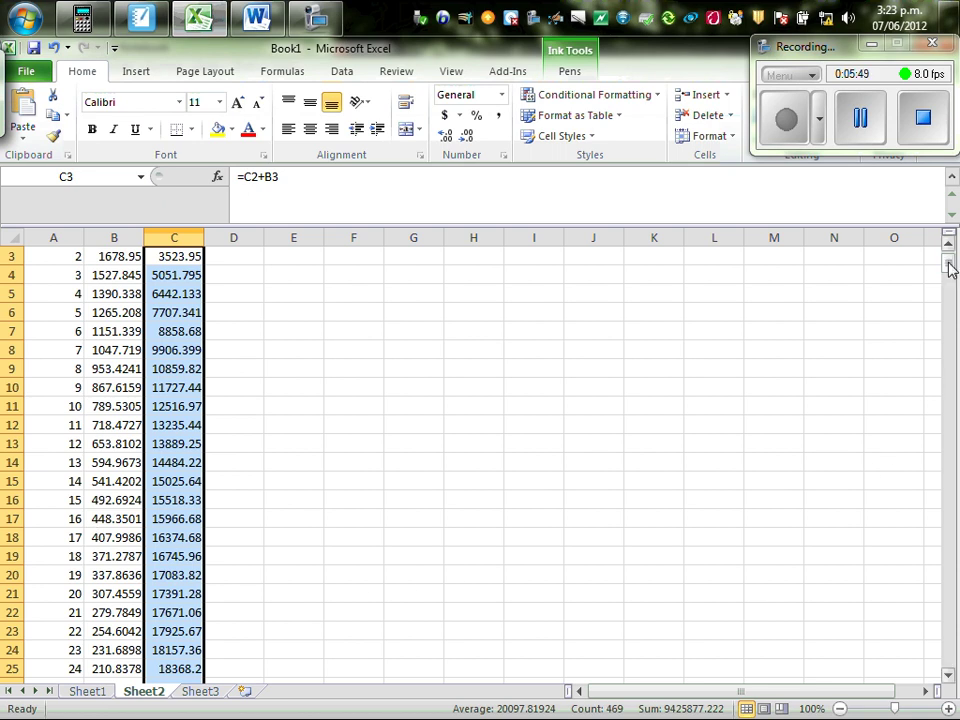
drag(948, 264, 950, 260)
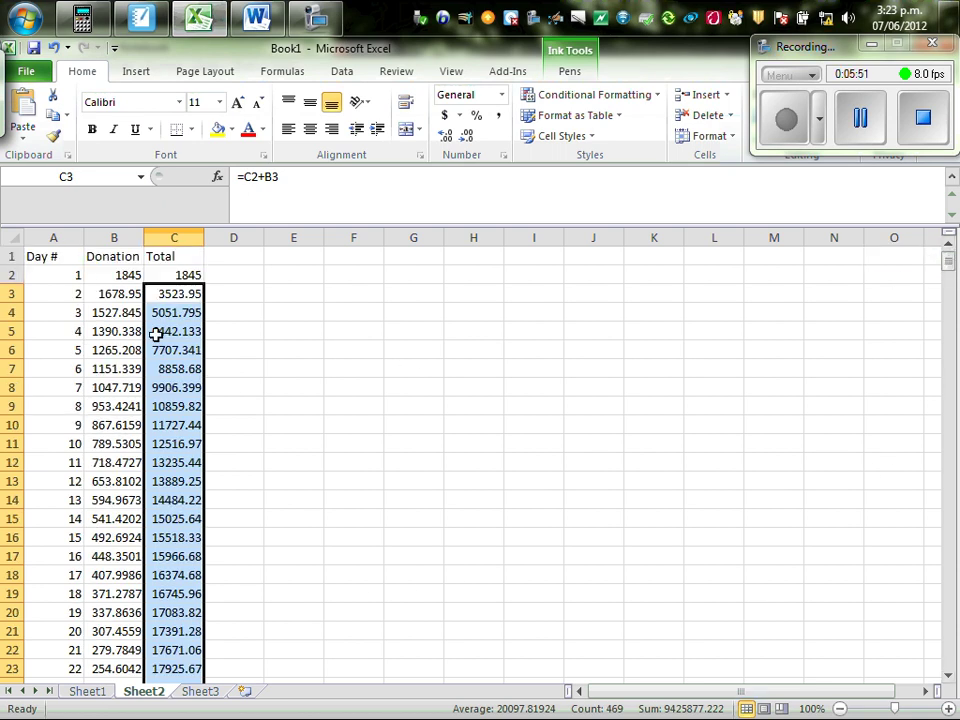
click(124, 274)
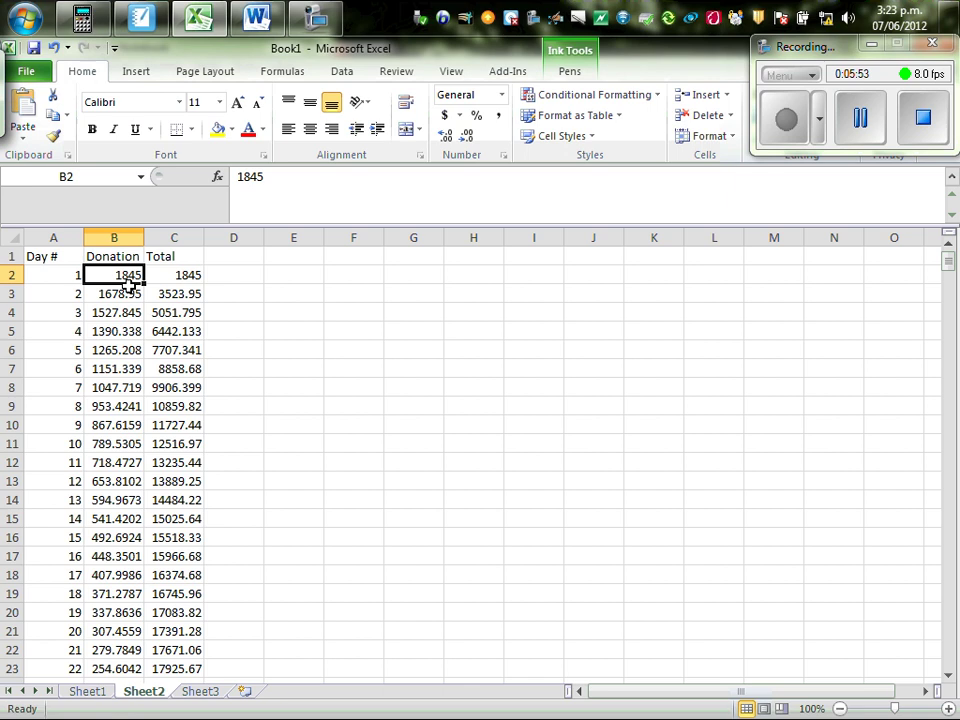
ctrl+scroll(235, 348, up, 10)
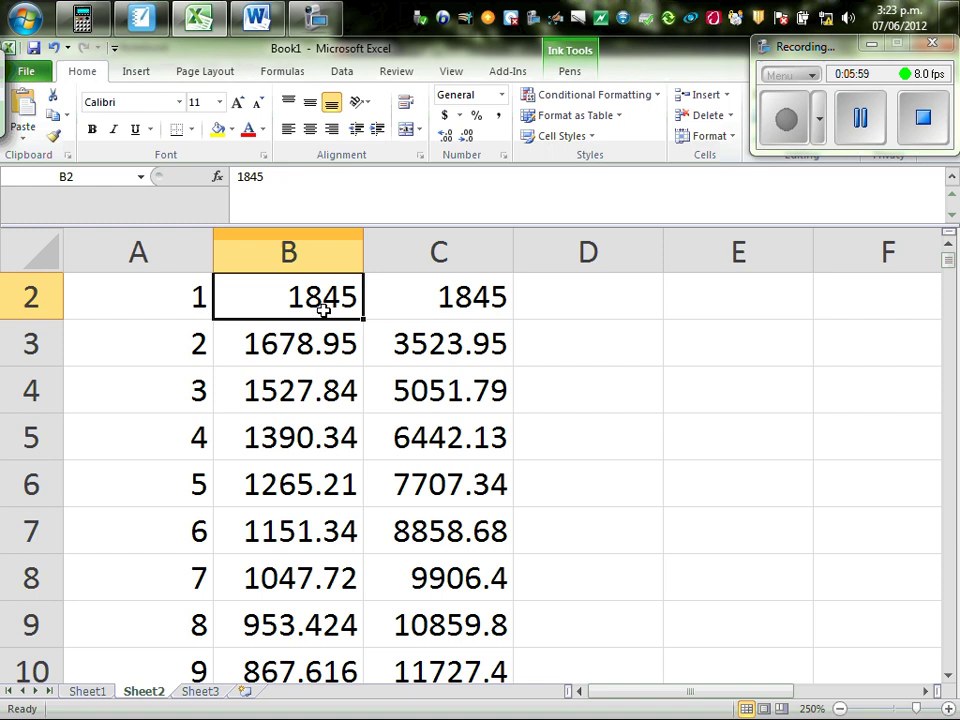
Inspect the Donation column formulas in B3, B4 and B5 that multiply each previous donation by 0.91
click(298, 348)
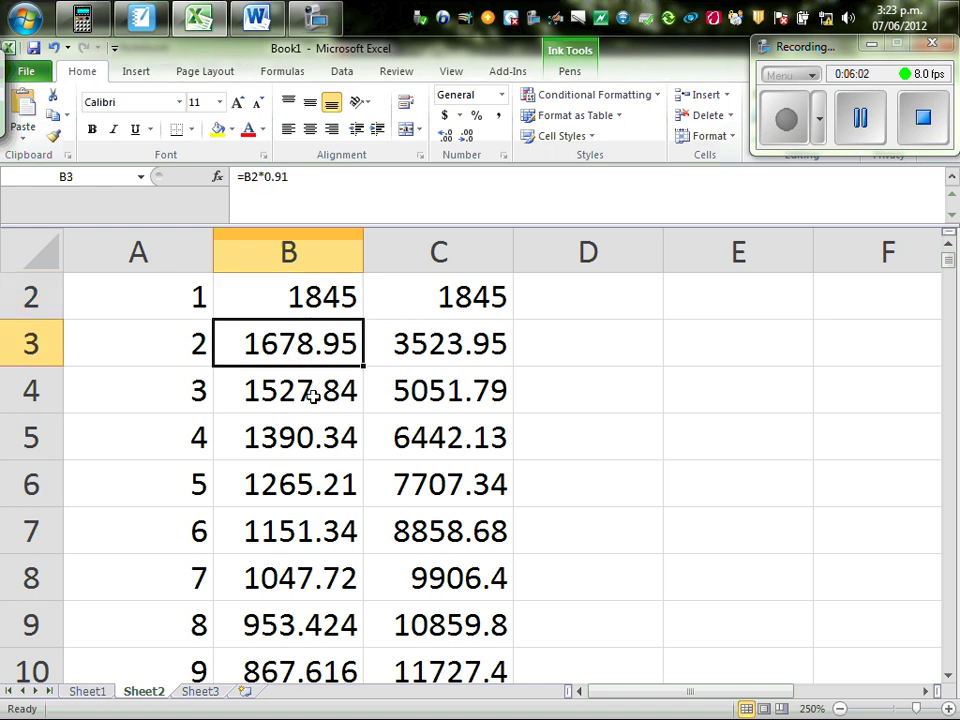
click(330, 407)
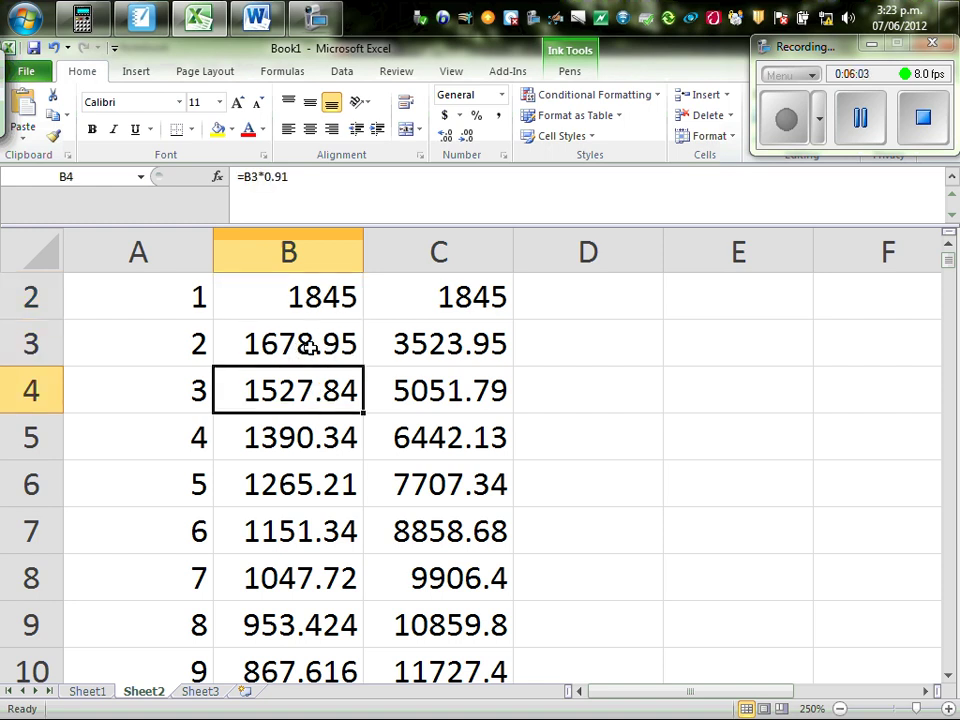
click(280, 333)
click(318, 198)
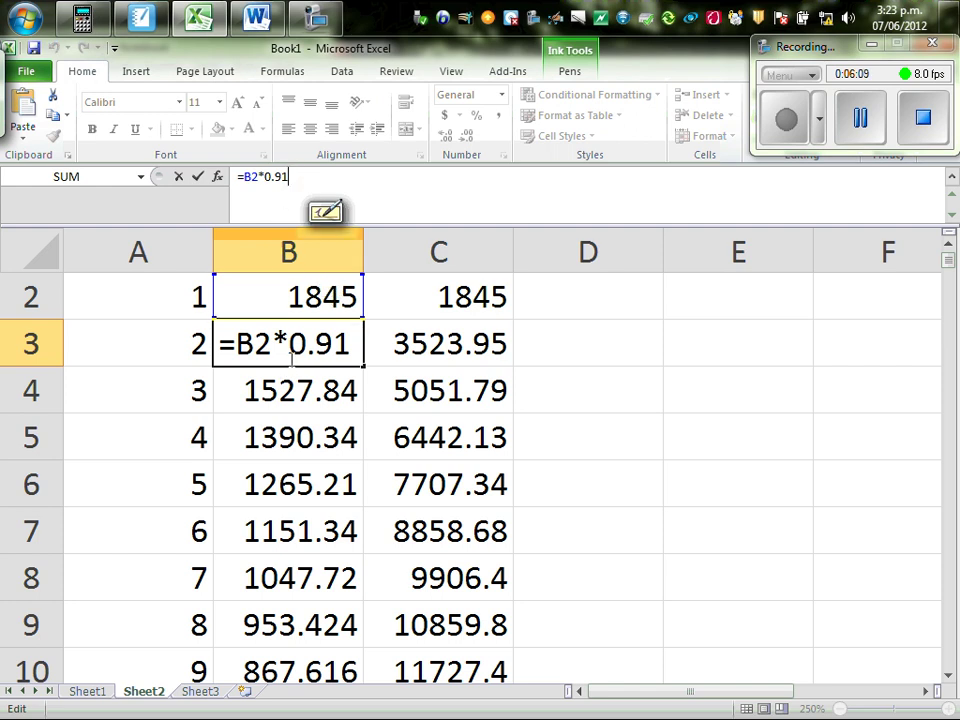
click(614, 389)
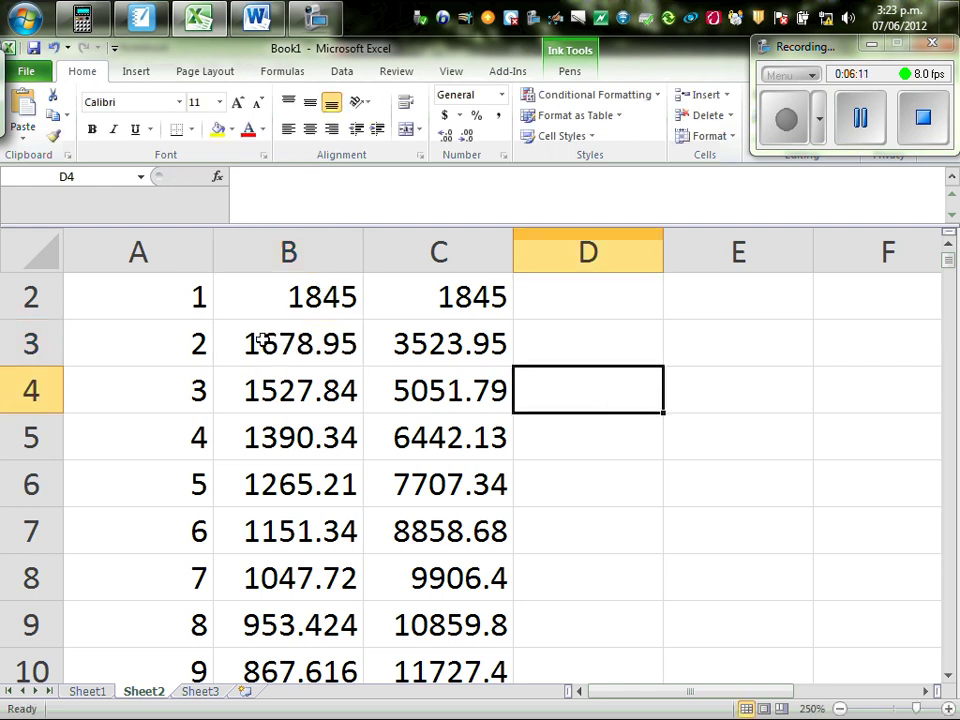
click(305, 389)
click(308, 434)
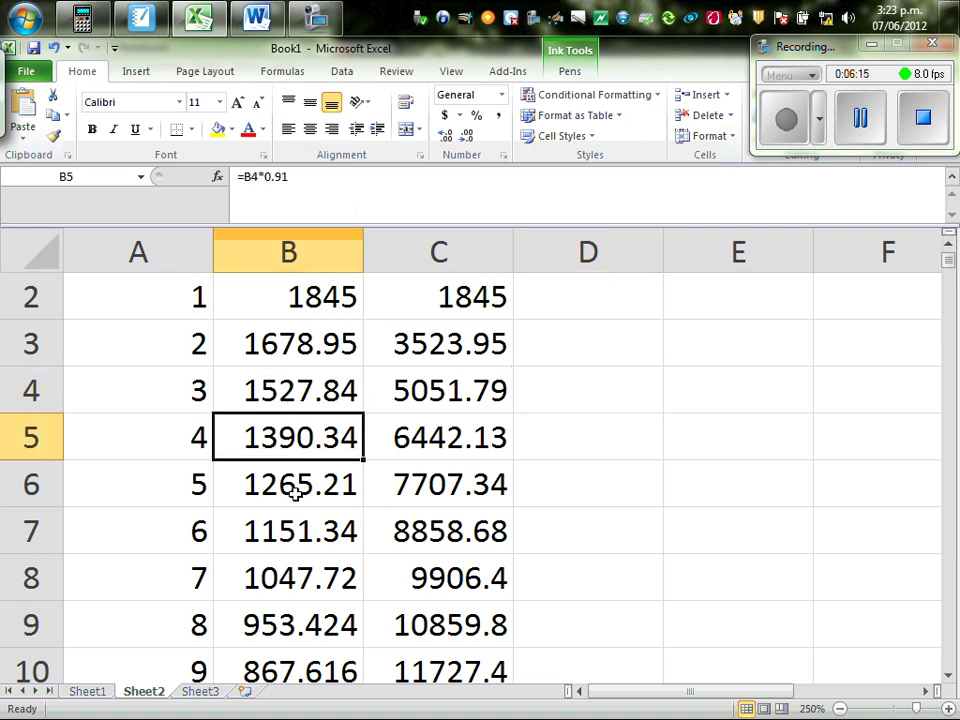
Inspect the running-total formulas in C2, C3 and C4, and follow the totals down to rows 100–108
click(478, 300)
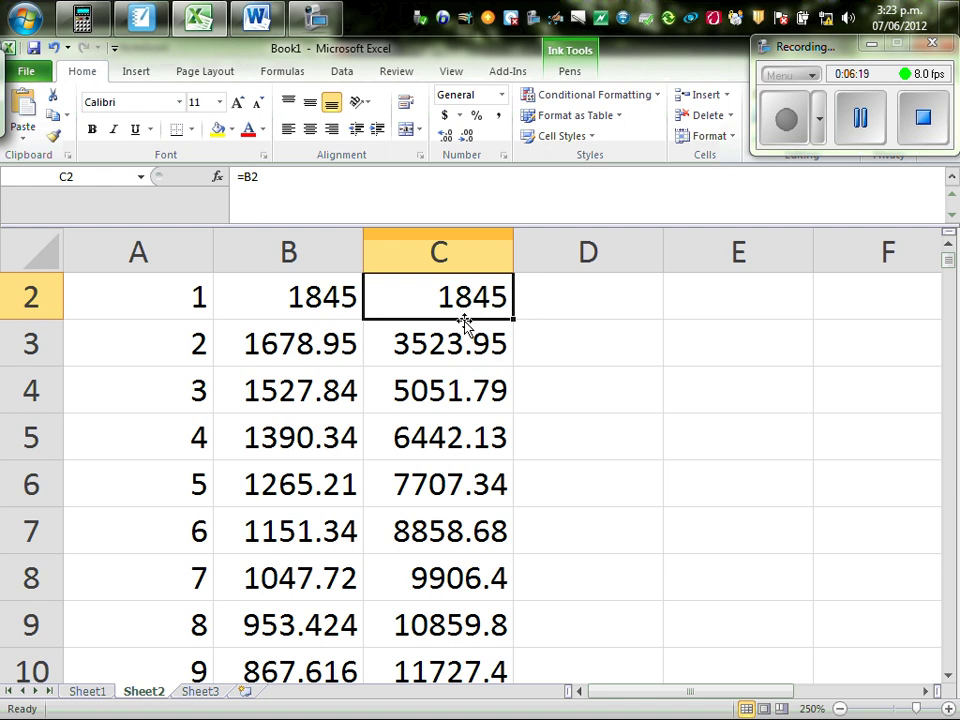
click(446, 328)
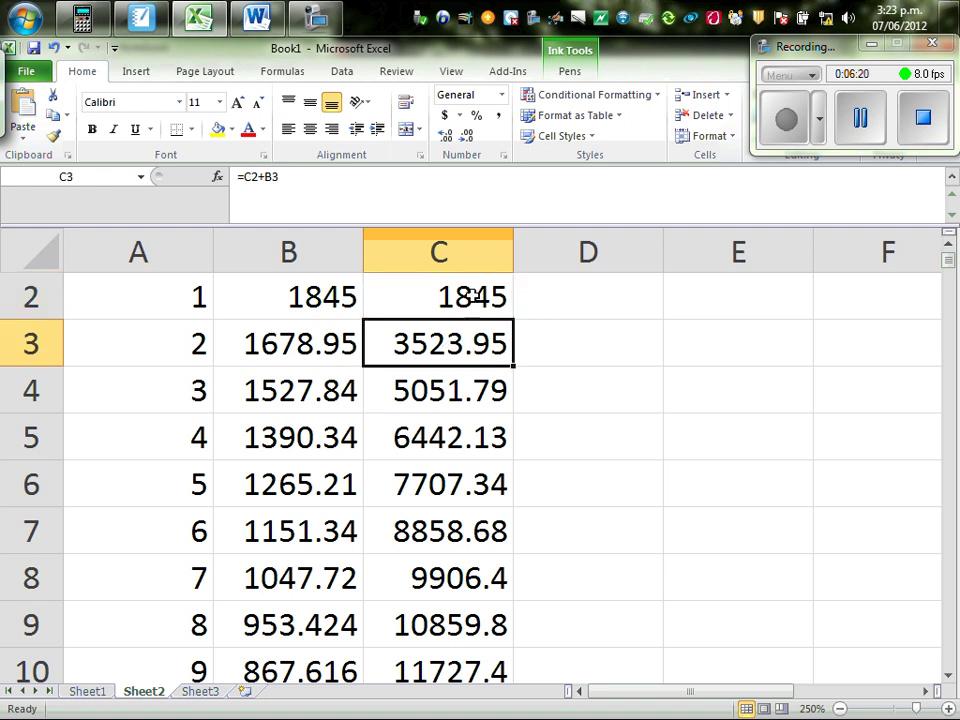
click(302, 187)
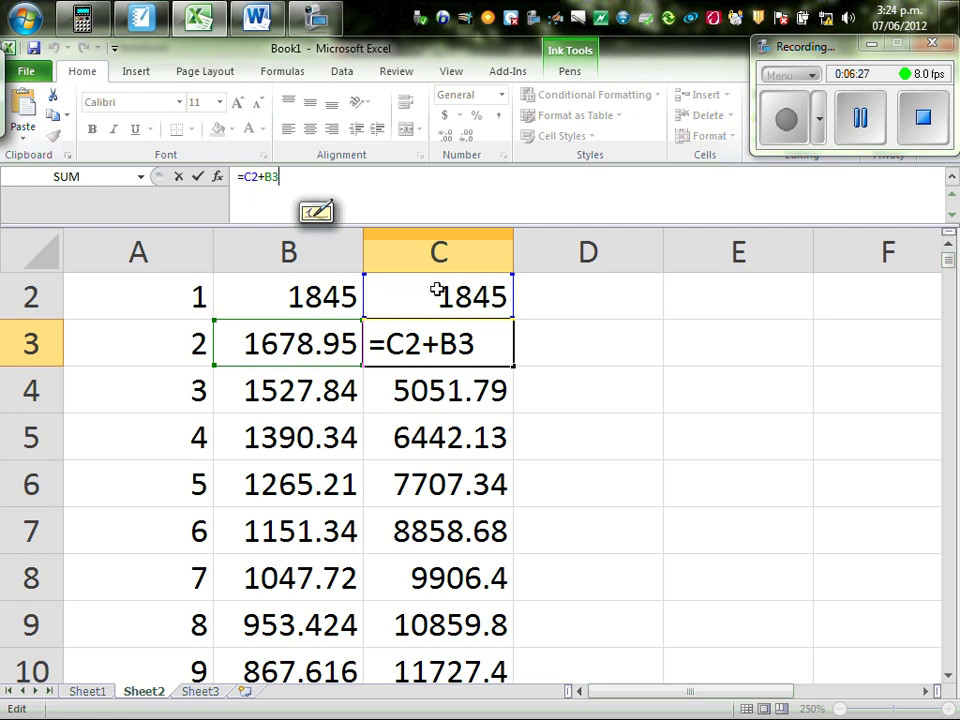
key(Return)
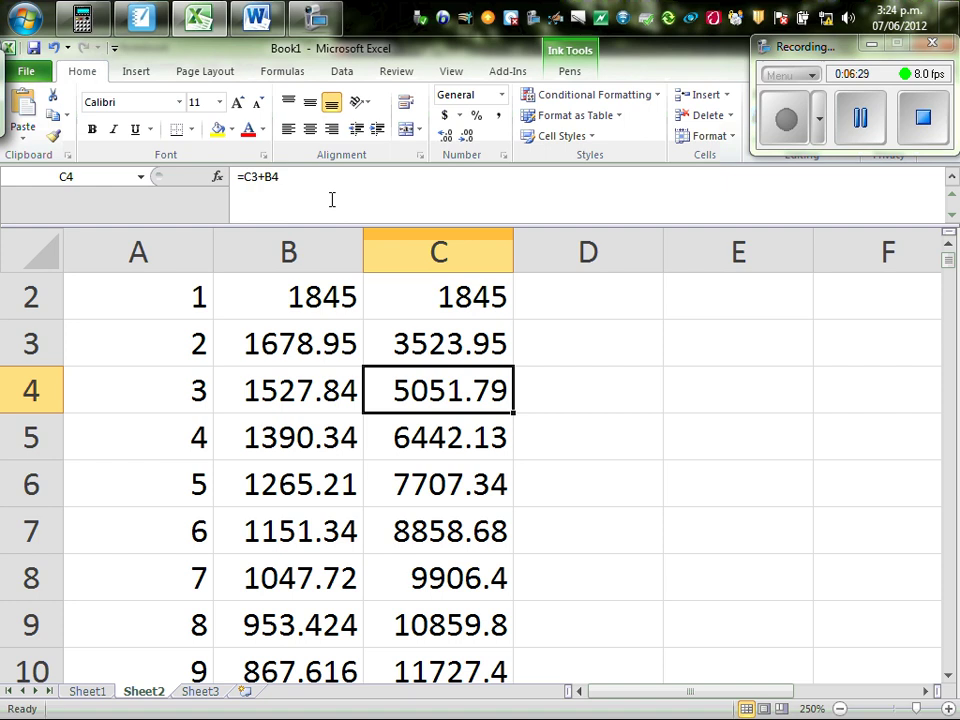
click(295, 180)
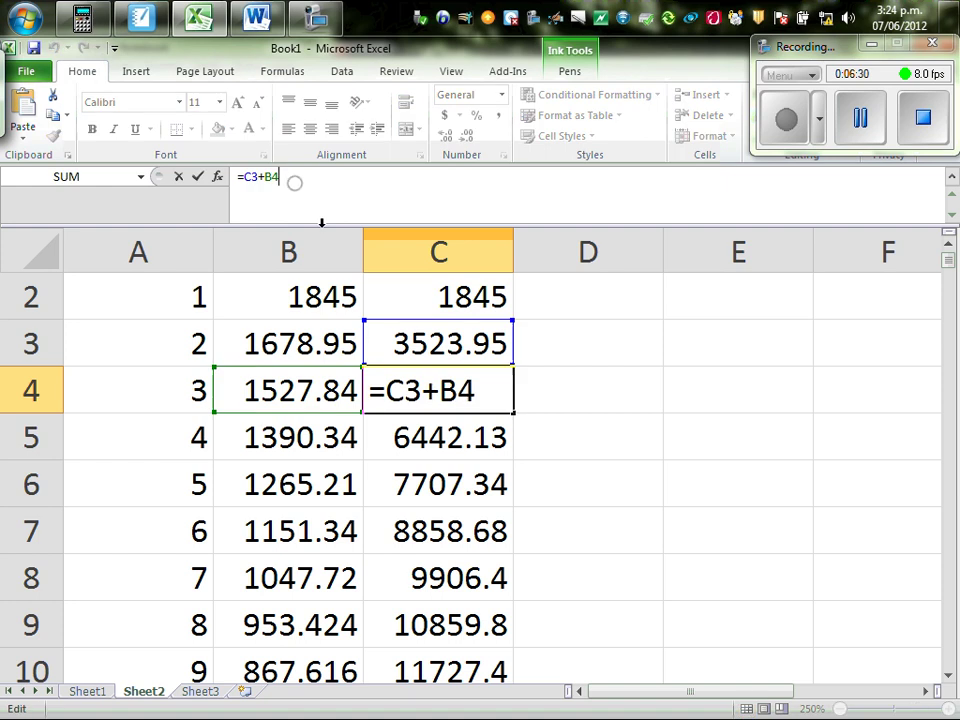
click(745, 470)
drag(950, 258, 950, 340)
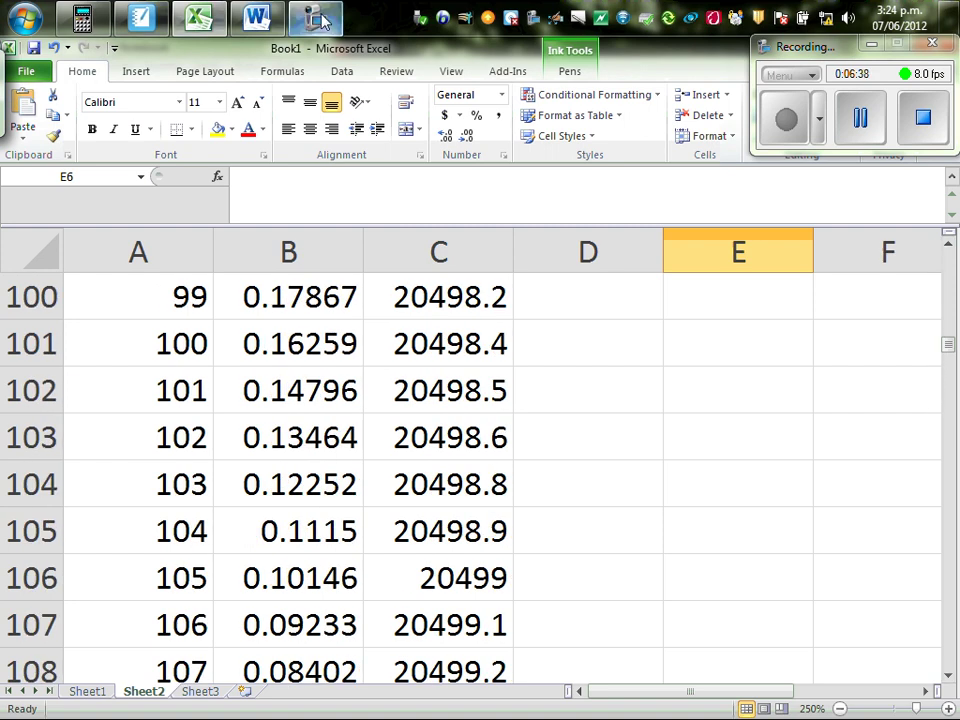